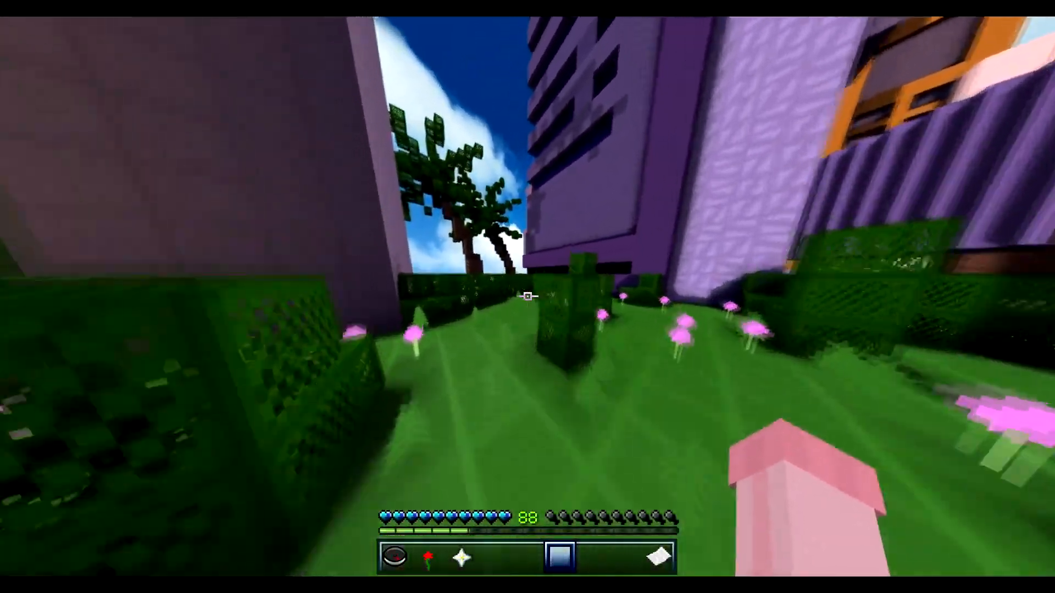
{"action": "key", "text": "w"}
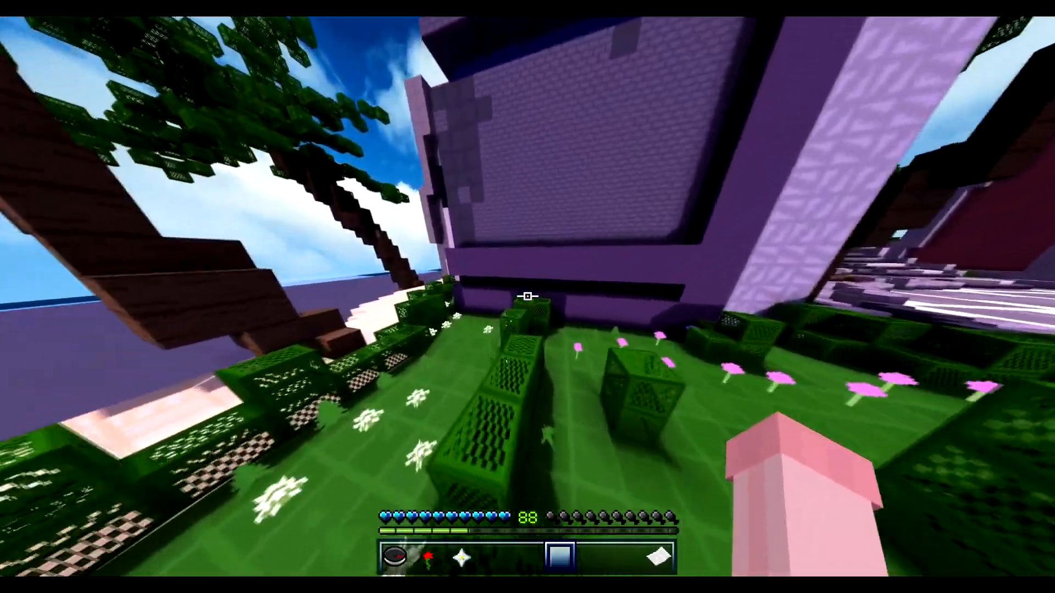
{"action": "key", "text": "w"}
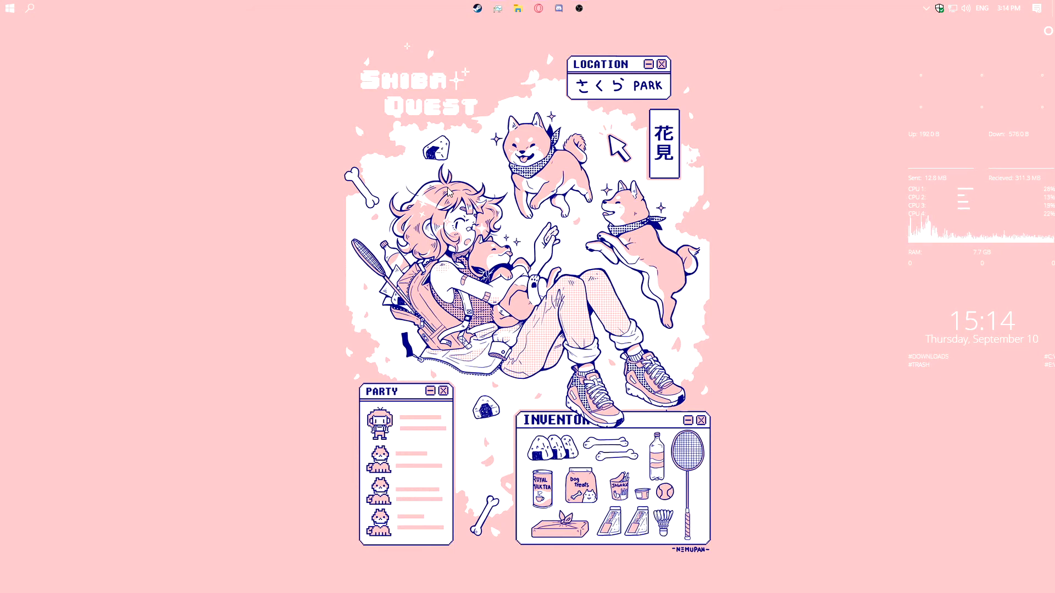
Bring up the Opera browser window and return to the empty desktop.
{"action": "left_click", "coordinate": [539, 9]}
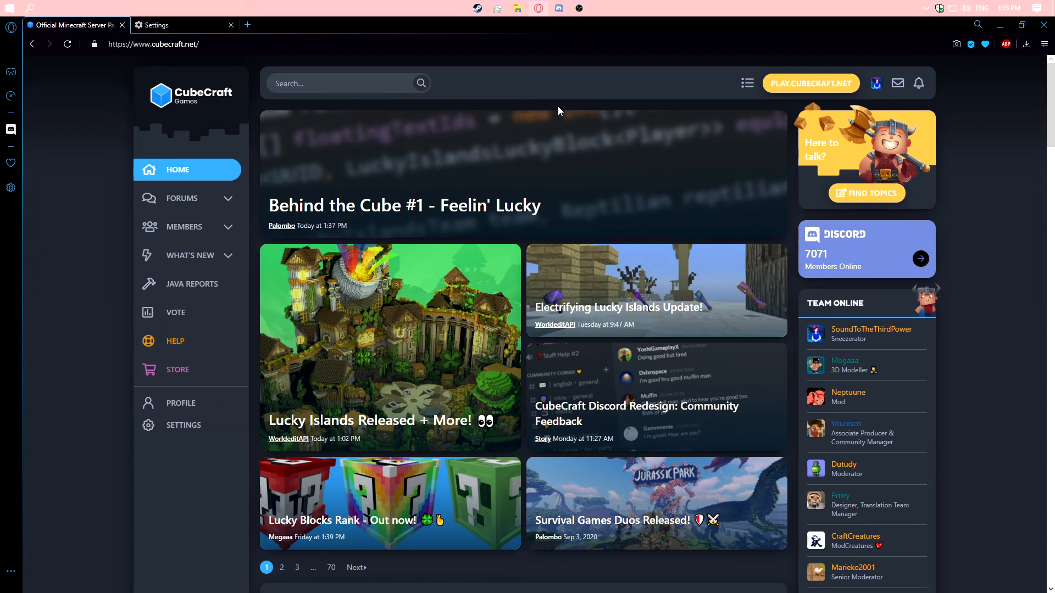
{"action": "key", "text": "super+d"}
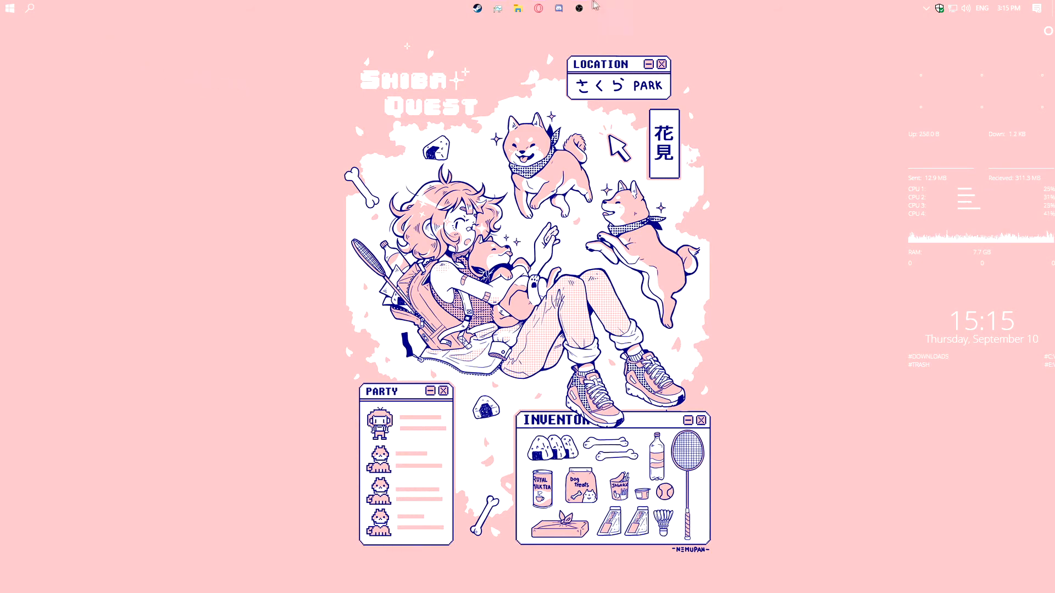
Switch to OBS Studio and snap its window into the left FancyZones zone.
{"action": "left_click", "coordinate": [581, 8]}
{"action": "left_click_drag", "start_coordinate": [607, 27], "coordinate": [507, 147]}
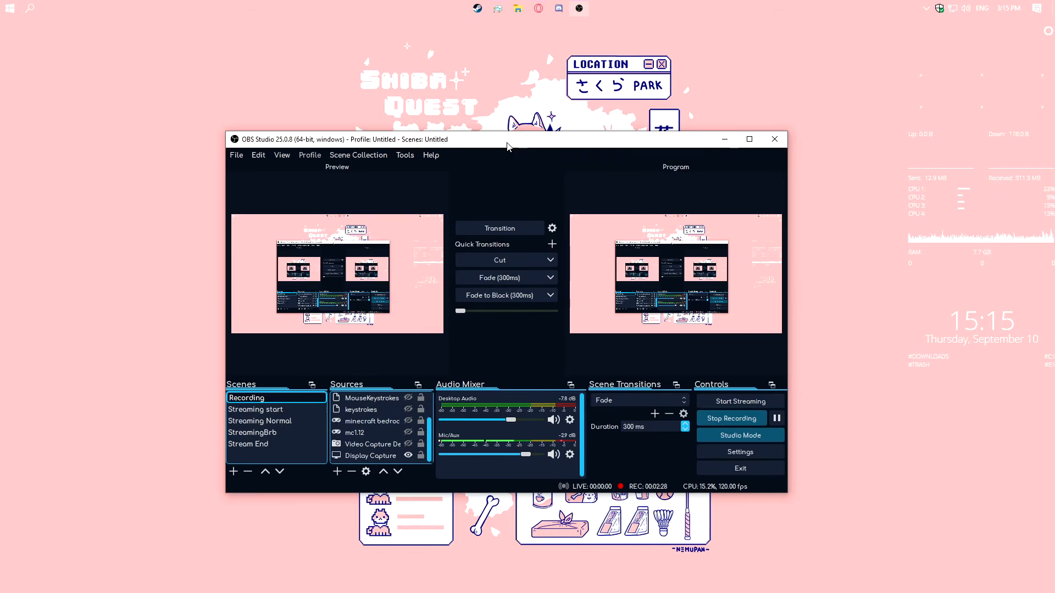
{"action": "left_click_drag", "start_coordinate": [507, 147], "coordinate": [267, 305]}
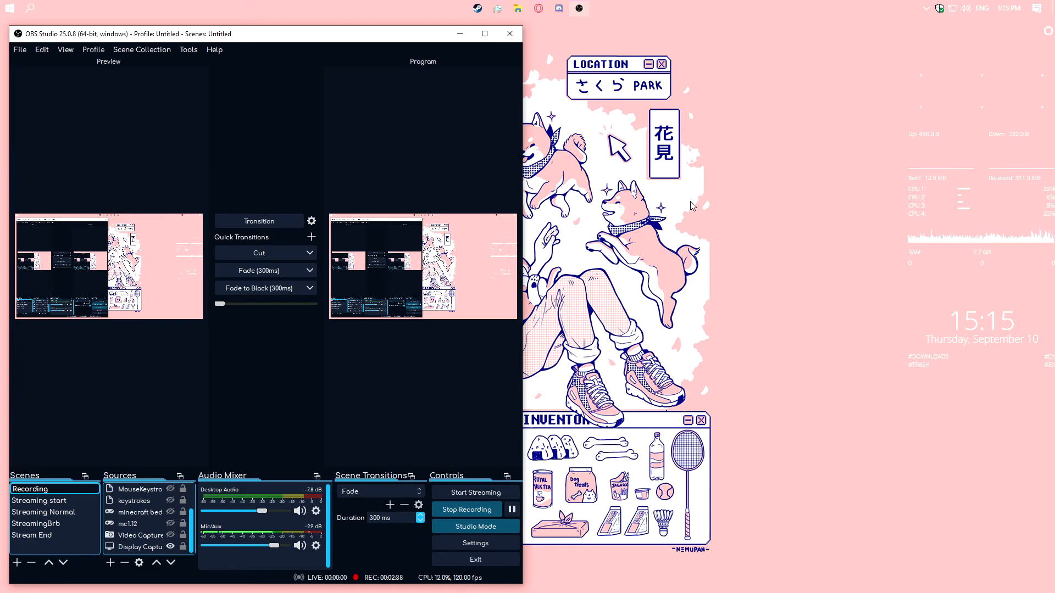
Pull the OBS Studio window out of its zone and snap it into the centre zone.
{"action": "left_click_drag", "start_coordinate": [284, 48], "coordinate": [431, 125]}
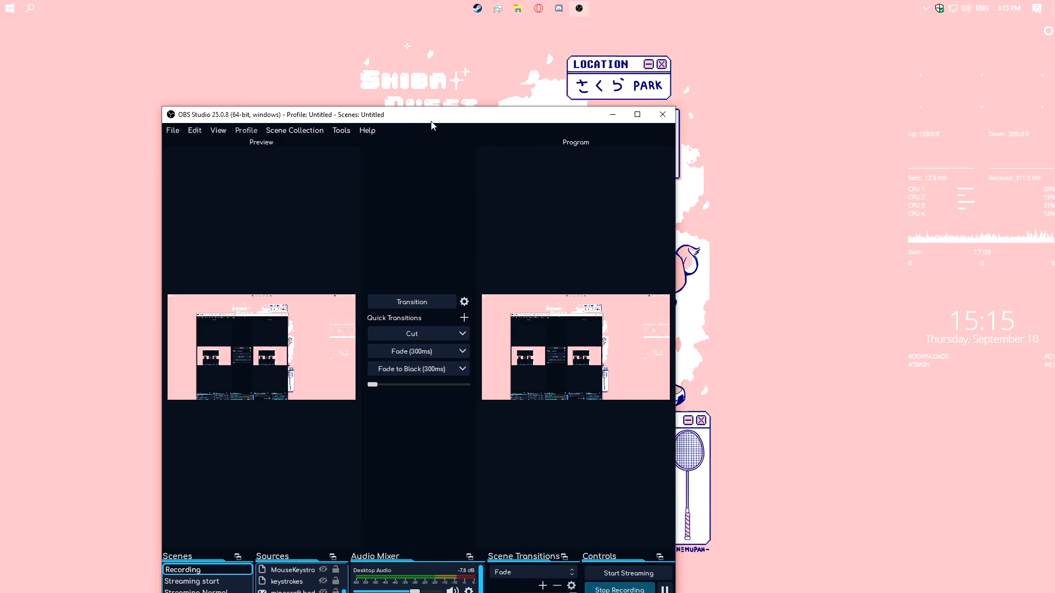
{"action": "left_click_drag", "start_coordinate": [427, 122], "coordinate": [276, 122]}
{"action": "left_click_drag", "start_coordinate": [279, 38], "coordinate": [521, 159]}
{"action": "left_click_drag", "start_coordinate": [532, 45], "coordinate": [529, 310]}
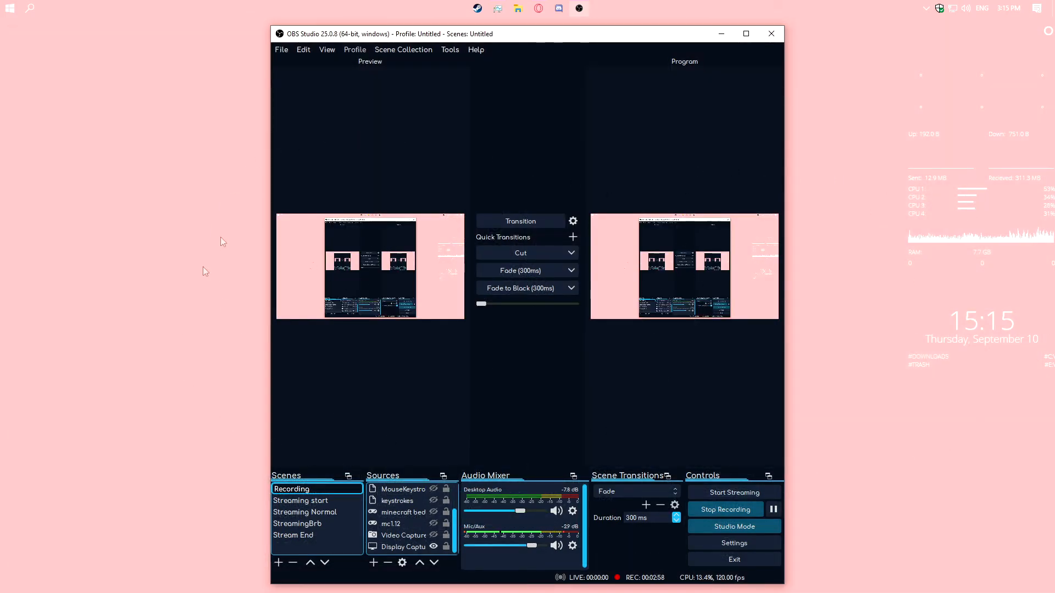
Move the OBS Studio window into the left zone and from there into the right zone.
{"action": "left_click_drag", "start_coordinate": [514, 40], "coordinate": [268, 309]}
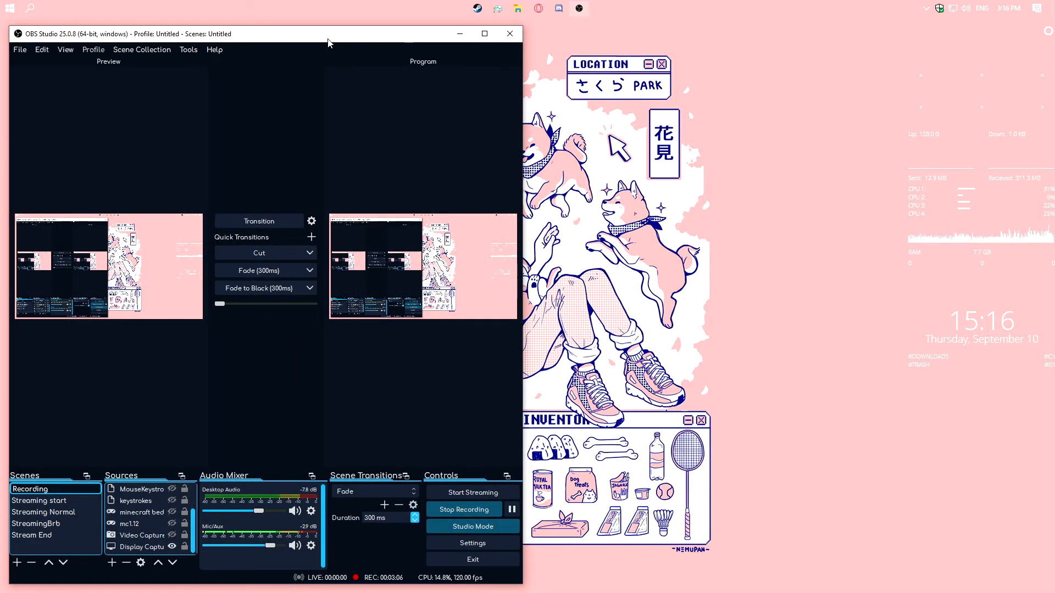
{"action": "left_click_drag", "start_coordinate": [328, 43], "coordinate": [785, 308]}
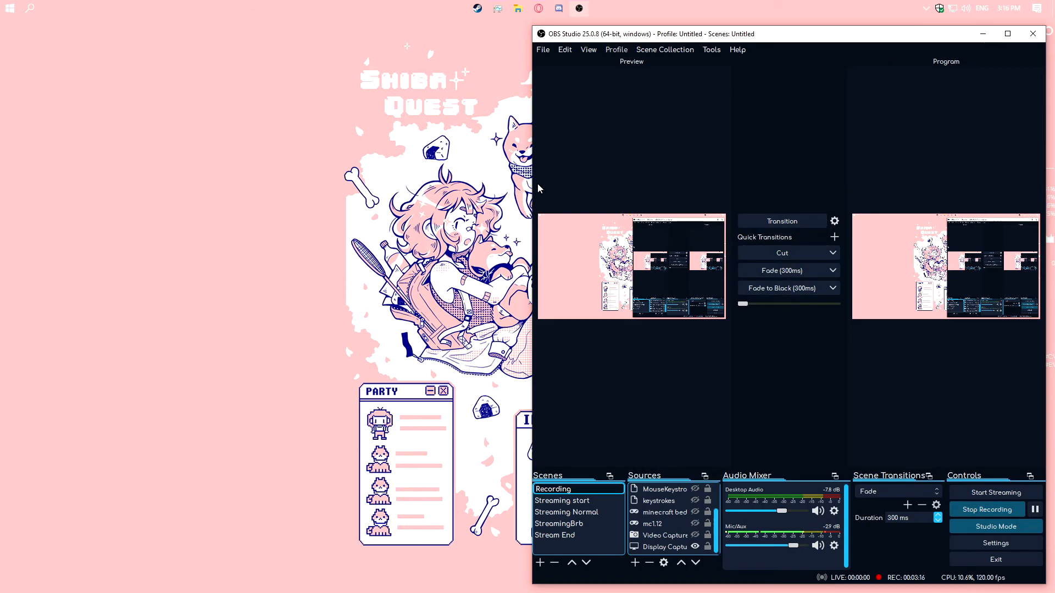
Launch the packaged Minecraft app through PowerToys Run and snap its window into the left zone.
{"action": "key", "text": "alt+space"}
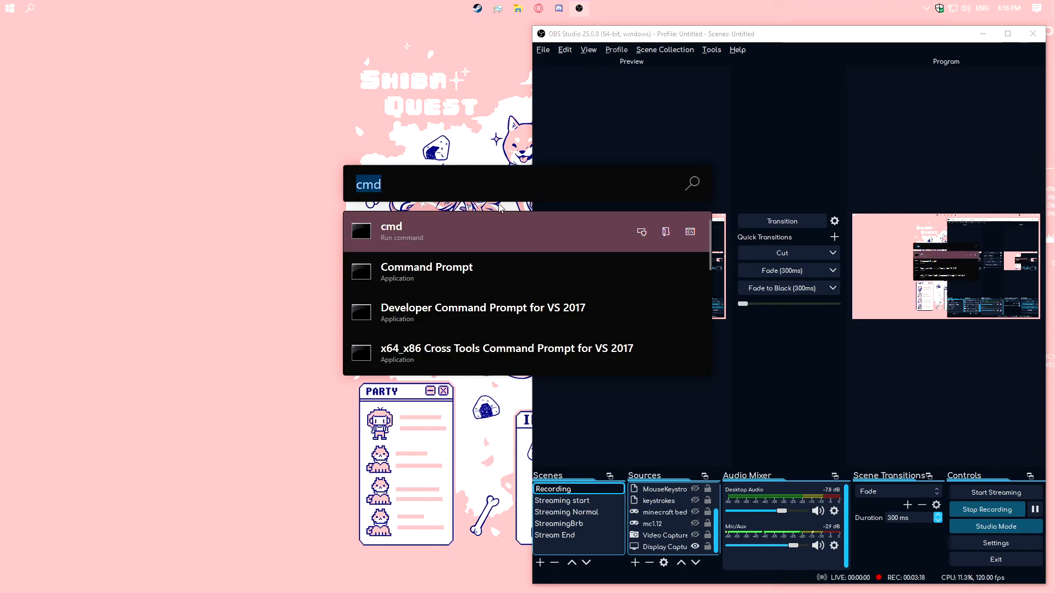
{"action": "key", "text": "BackSpace"}
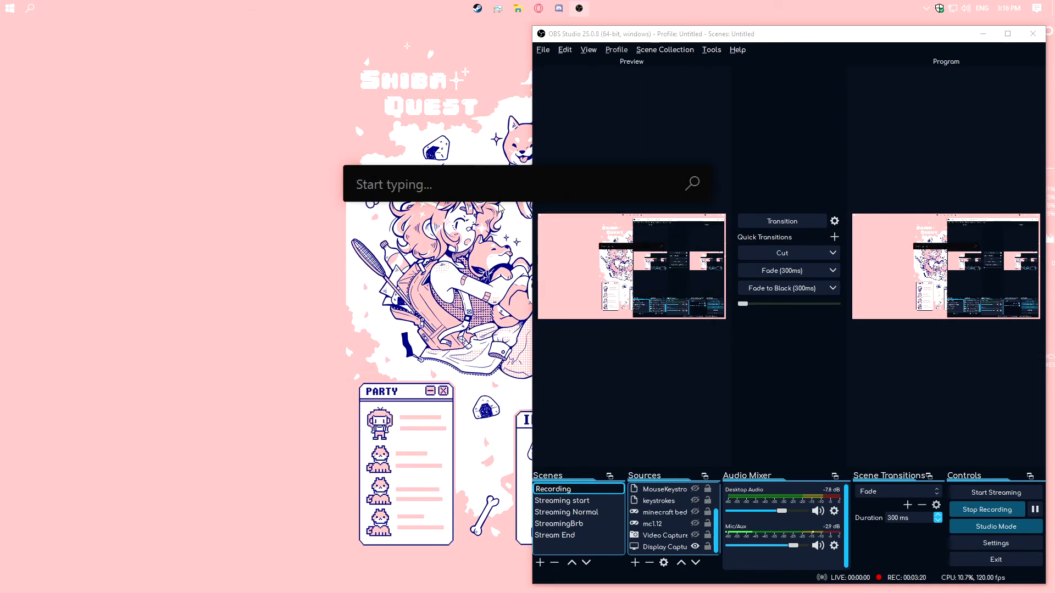
{"action": "type", "text": "minecra"}
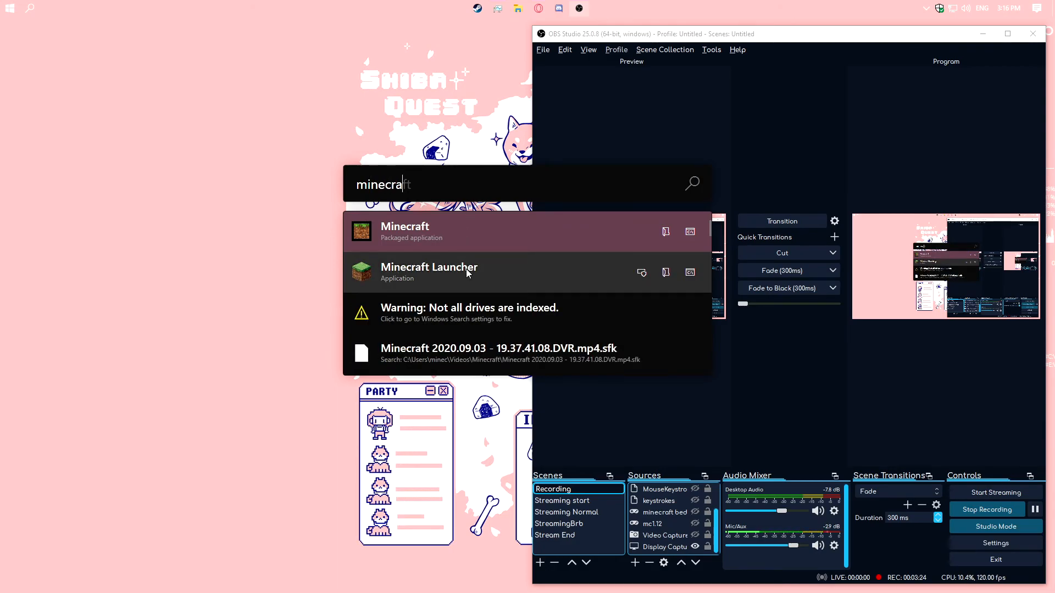
{"action": "left_click", "coordinate": [452, 237]}
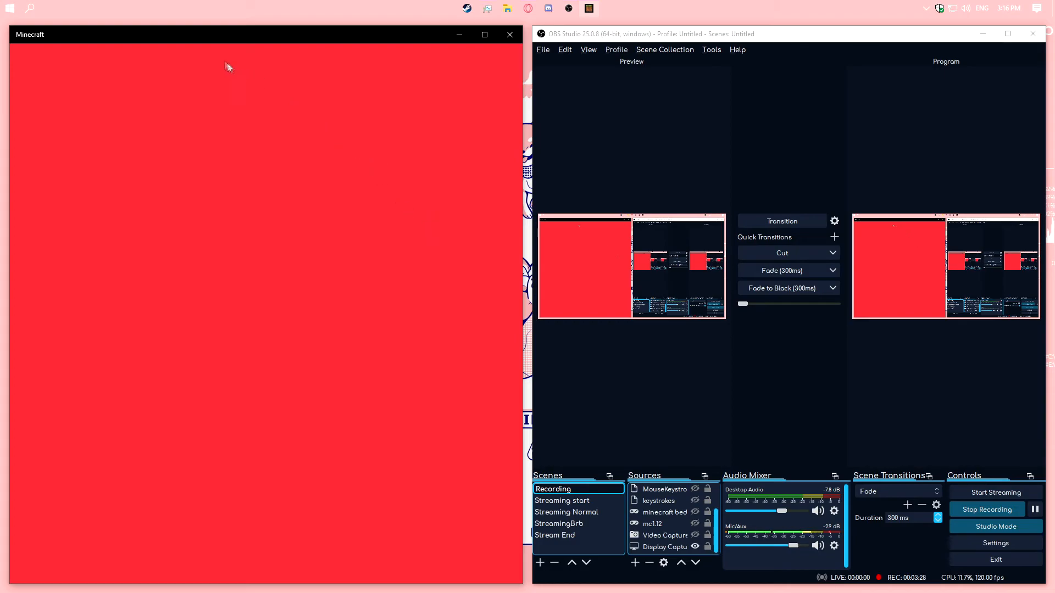
{"action": "left_click_drag", "start_coordinate": [198, 36], "coordinate": [263, 307]}
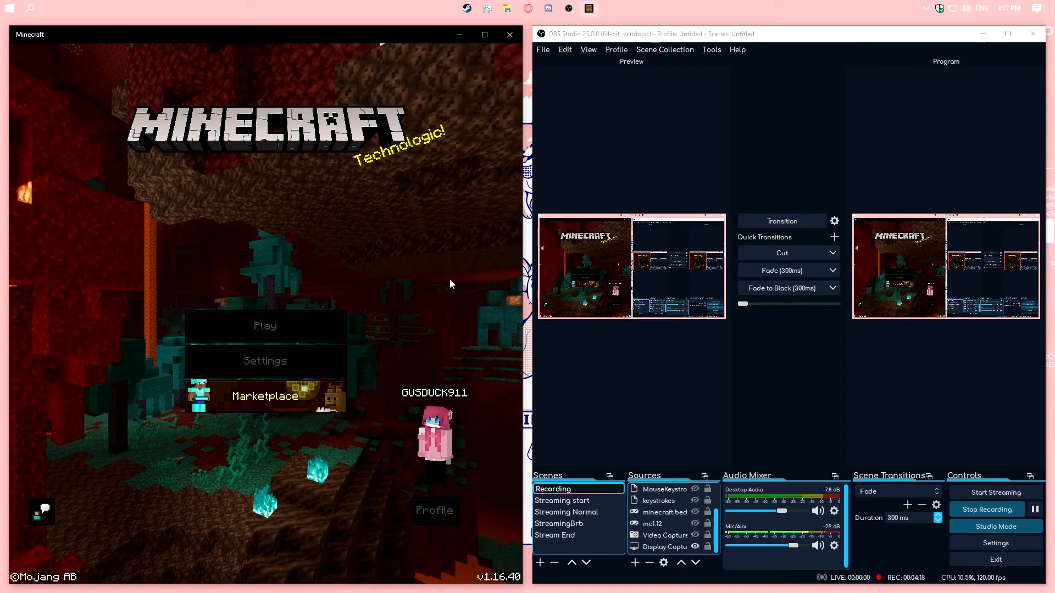
Close Minecraft and launch GIMP 2.10.8 by searching for "gimp" in PowerToys Run.
{"action": "key", "text": "Escape"}
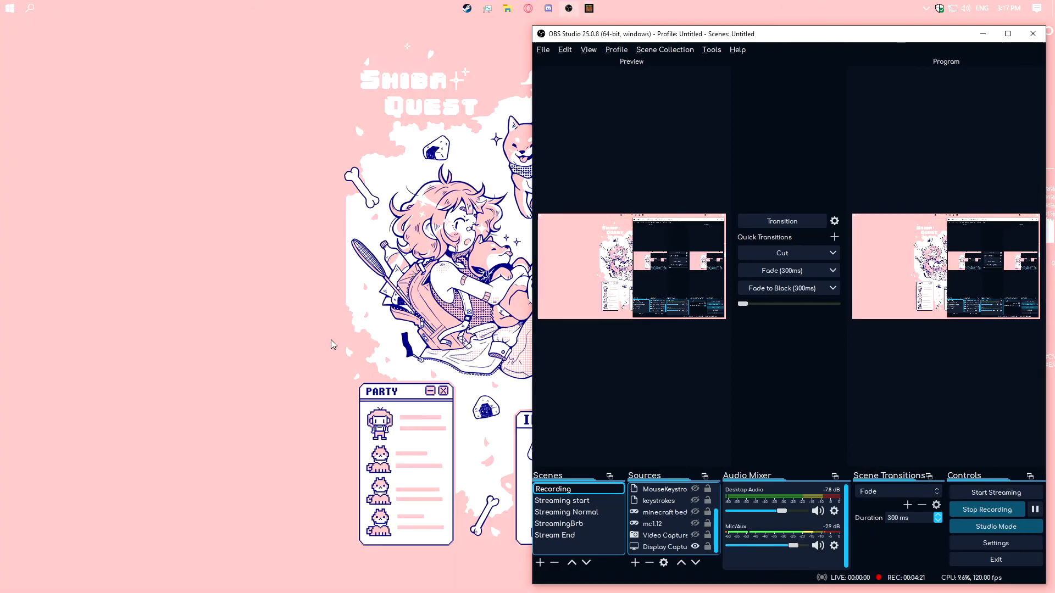
{"action": "left_click", "coordinate": [330, 339]}
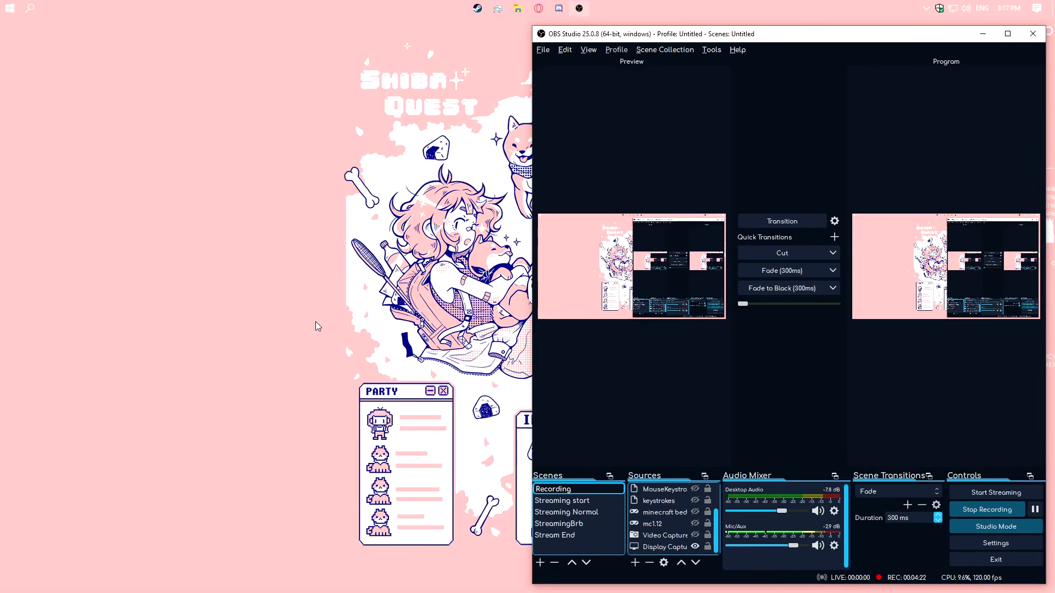
{"action": "key", "text": "alt+space"}
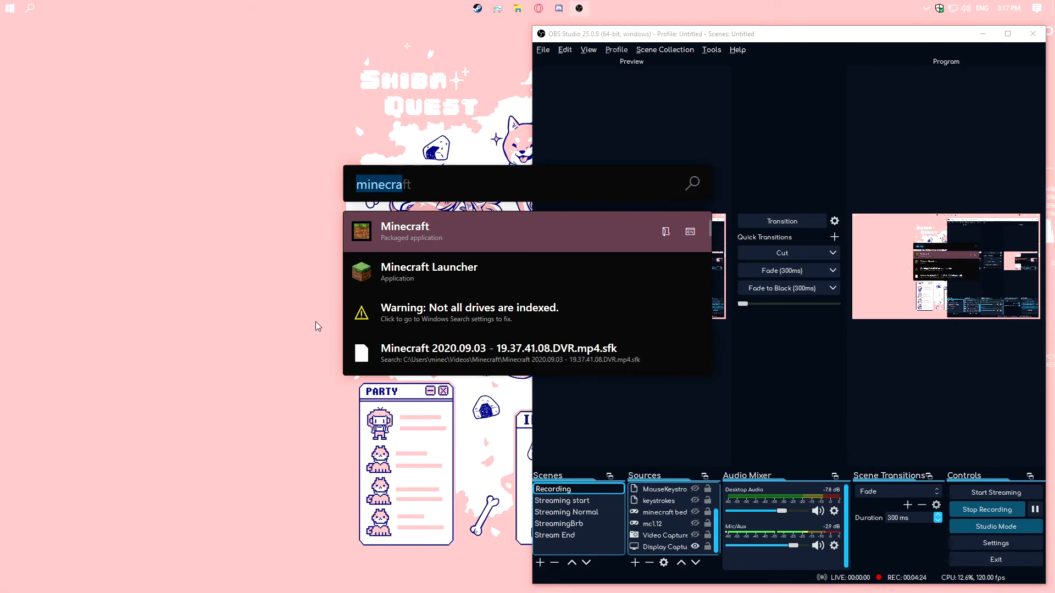
{"action": "key", "text": "BackSpace"}
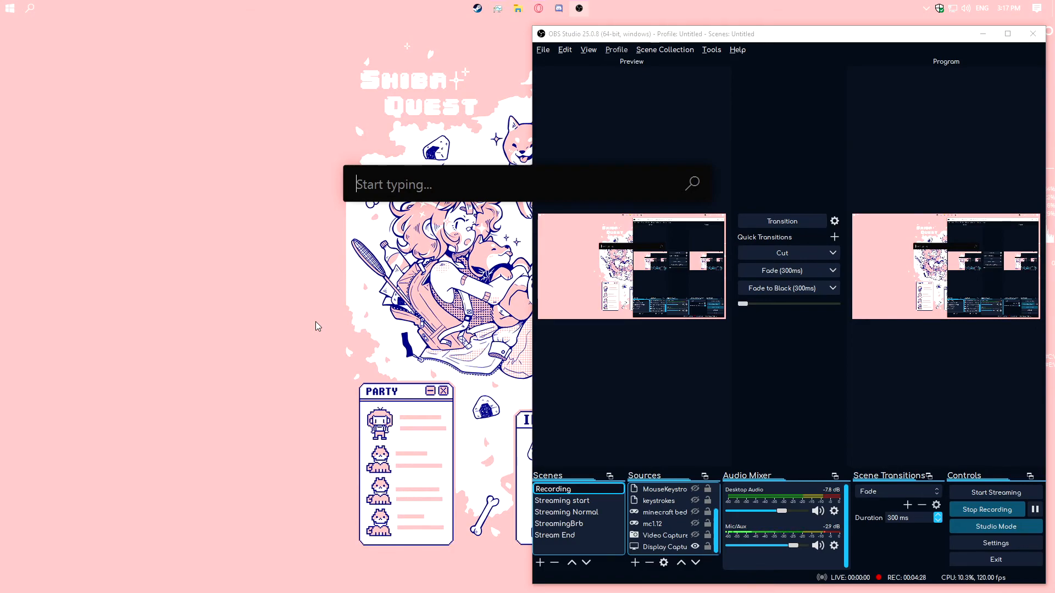
{"action": "type", "text": "gimp"}
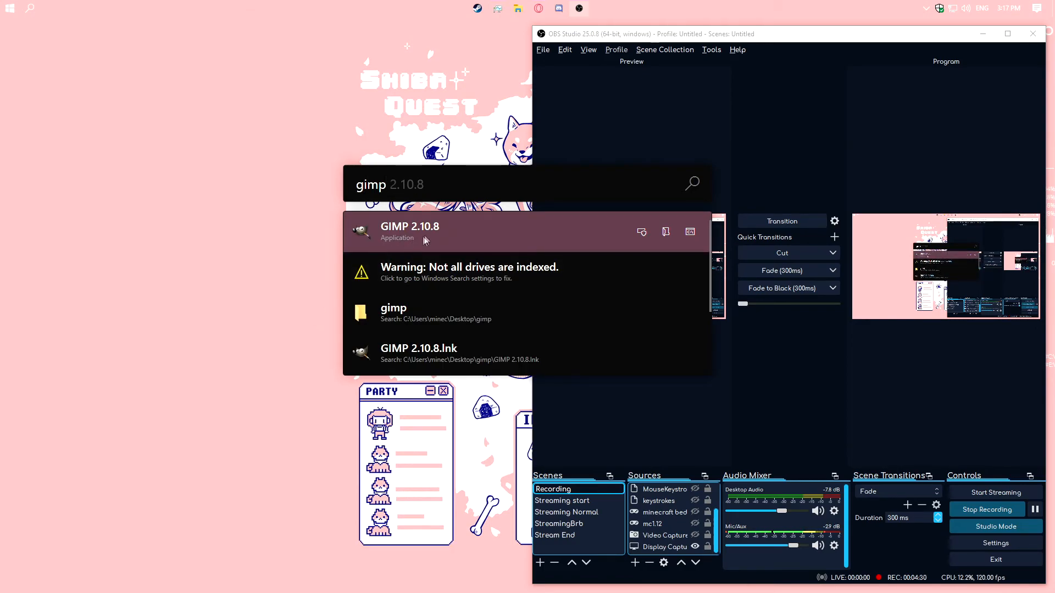
{"action": "left_click", "coordinate": [427, 238]}
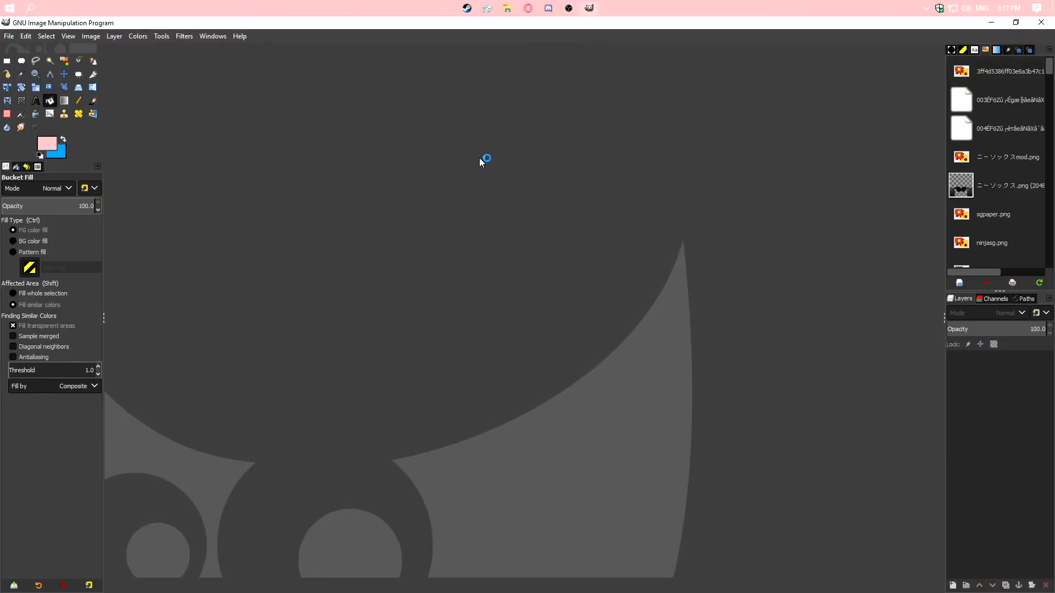
Close GIMP, relaunch it from the existing PowerToys Run result, and close it again.
{"action": "left_click", "coordinate": [1040, 22]}
{"action": "key", "text": "alt+space"}
{"action": "key", "text": "Down"}
{"action": "key", "text": "Up"}
{"action": "key", "text": "Return"}
{"action": "left_click", "coordinate": [1041, 22]}
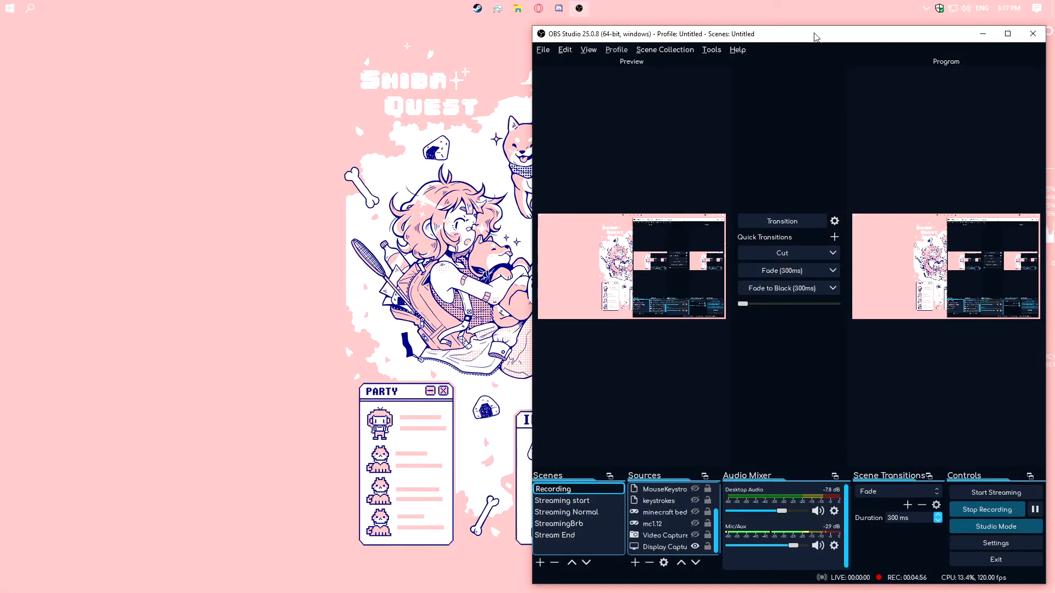
Cycle the OBS Studio window through the half-screen and quarter-screen Windows Snap positions, and drag it back toward the middle.
{"action": "key", "text": "super+Left"}
{"action": "key", "text": "super+Right"}
{"action": "key", "text": "super+Left"}
{"action": "key", "text": "super+Up"}
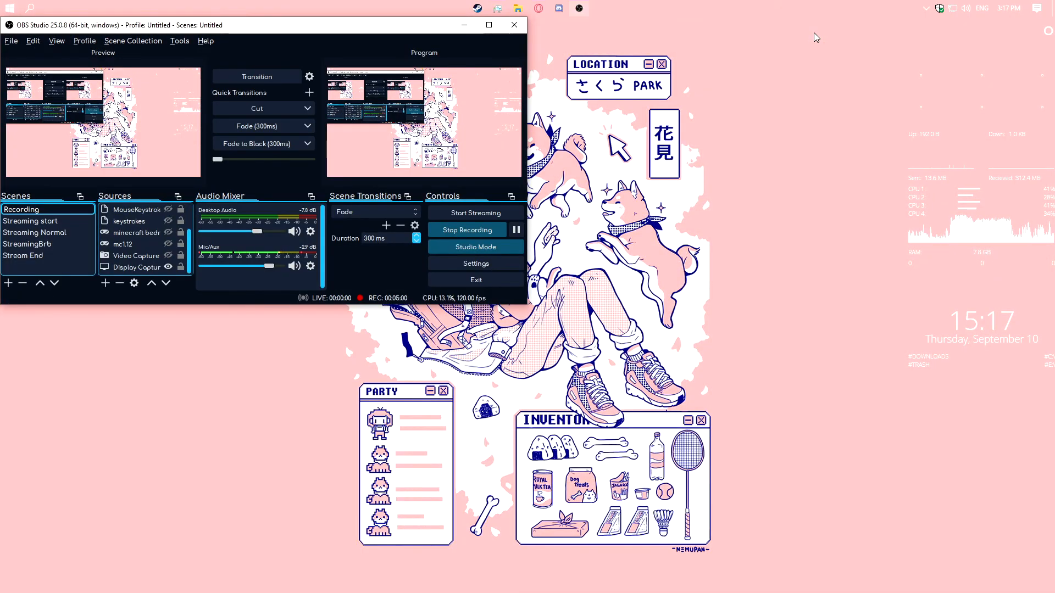
{"action": "key", "text": "super+Right"}
{"action": "key", "text": "super+Left"}
{"action": "key", "text": "super+Left"}
{"action": "key", "text": "super+Down"}
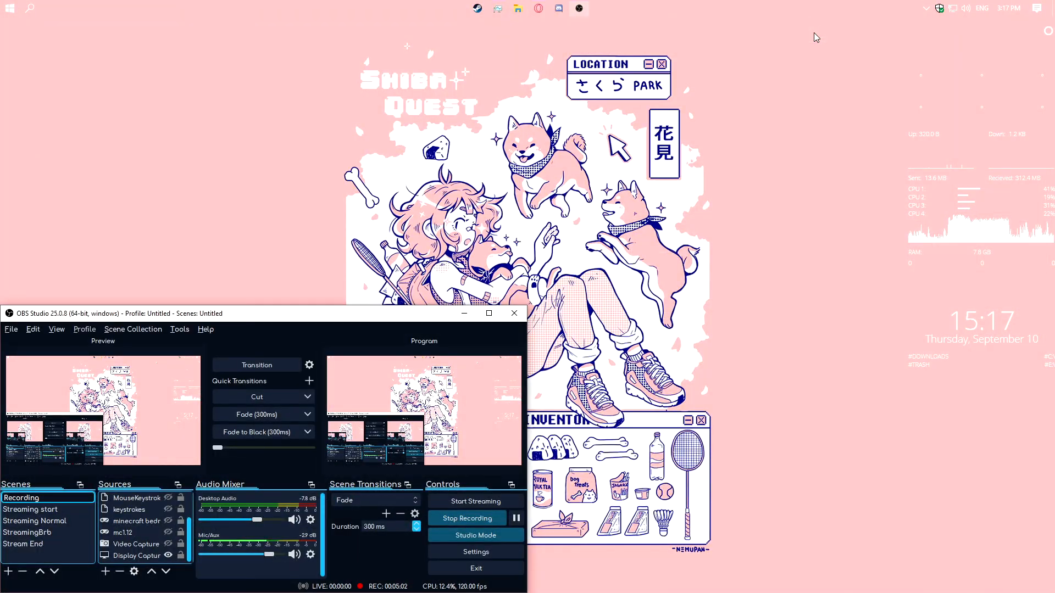
{"action": "key", "text": "super+Right"}
{"action": "key", "text": "super+Up"}
{"action": "key", "text": "super+Left"}
{"action": "key", "text": "super+Right"}
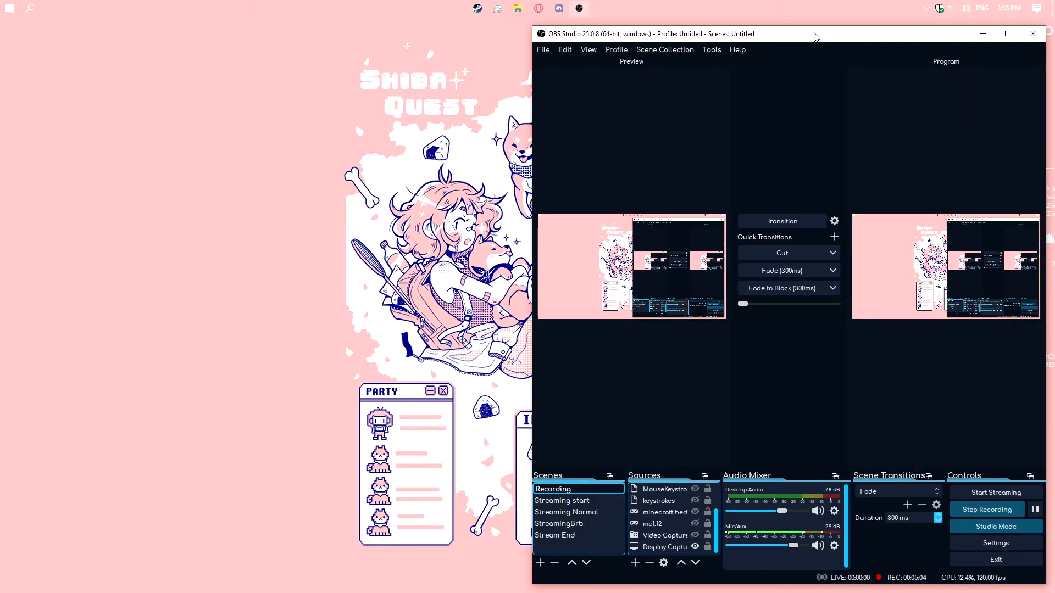
{"action": "key", "text": "super+Left"}
{"action": "key", "text": "super+Right"}
{"action": "key", "text": "super+Left"}
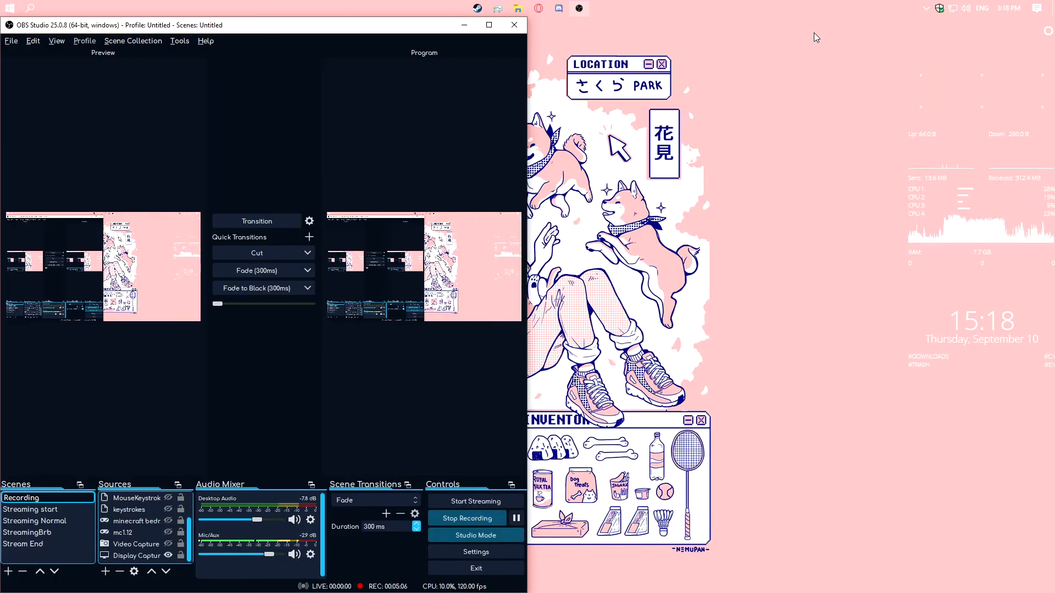
{"action": "key", "text": "super+Up"}
{"action": "key", "text": "super+Right"}
{"action": "key", "text": "super+Down"}
{"action": "key", "text": "super+Left"}
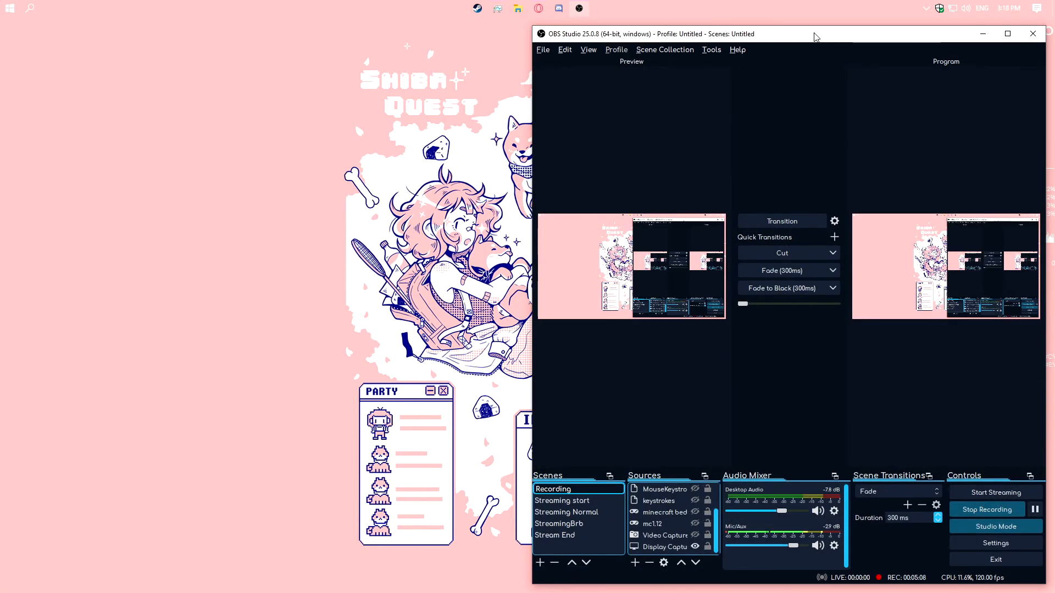
{"action": "key", "text": "super+Down"}
{"action": "key", "text": "super+Up"}
{"action": "left_click_drag", "start_coordinate": [814, 37], "coordinate": [493, 34]}
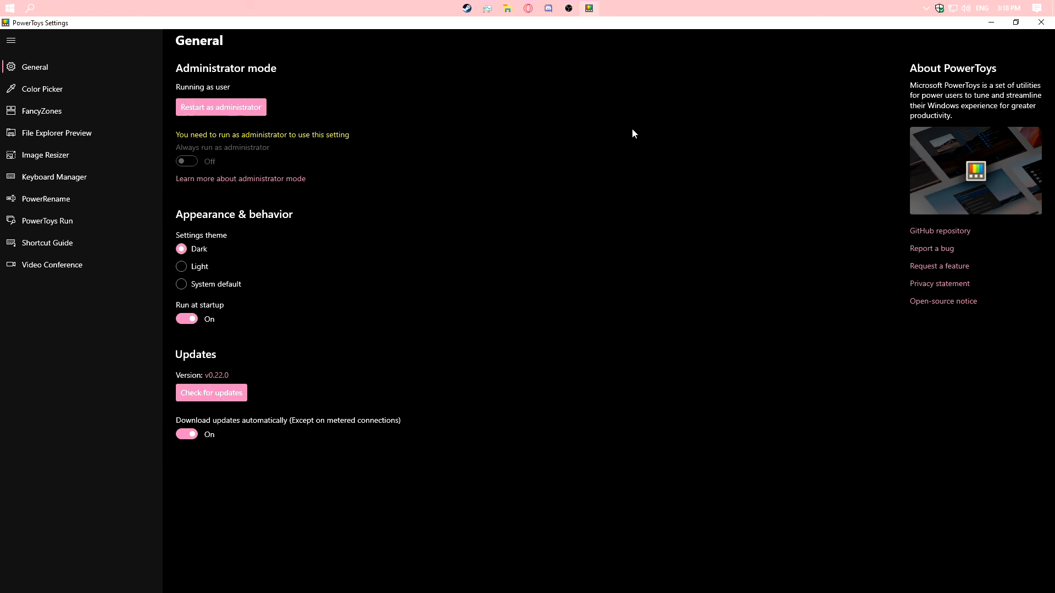
Show the Color Picker settings in PowerToys and use the picker to read colours along the taskbar.
{"action": "left_click", "coordinate": [78, 89]}
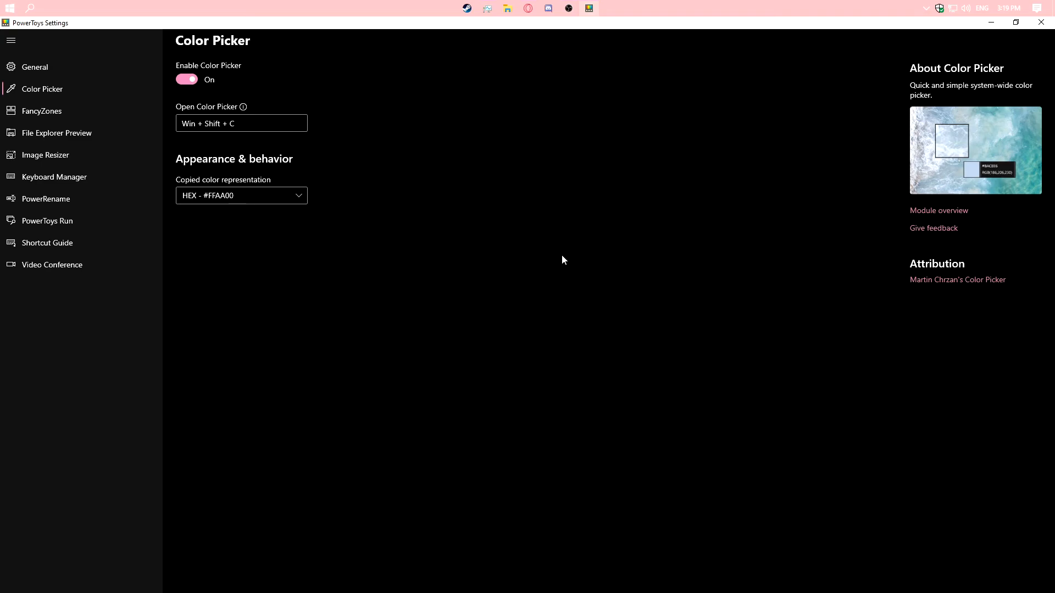
{"action": "key", "text": "super+shift+c"}
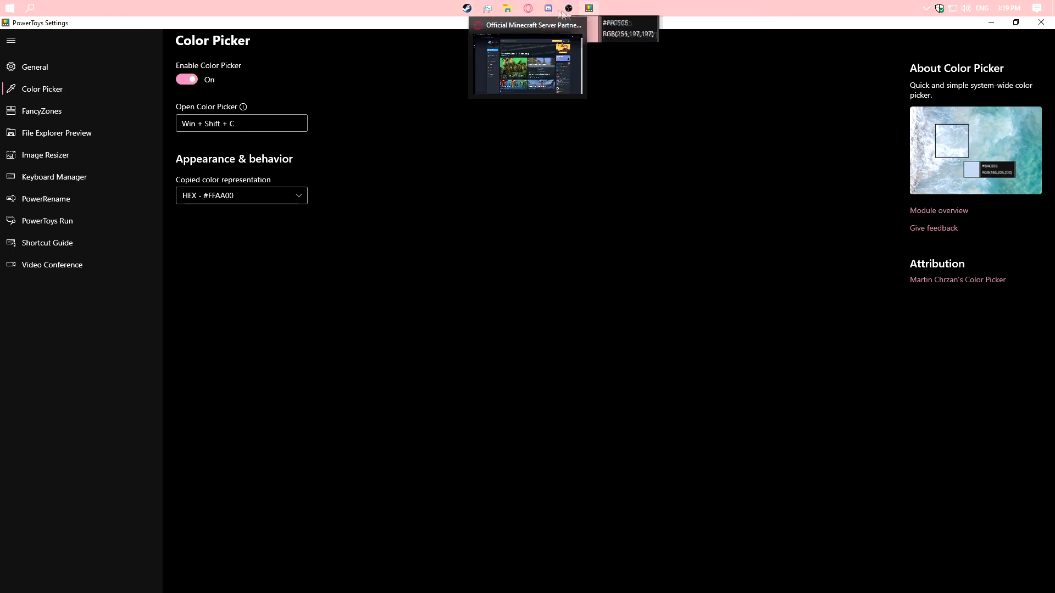
{"action": "mouse_move", "coordinate": [590, 10]}
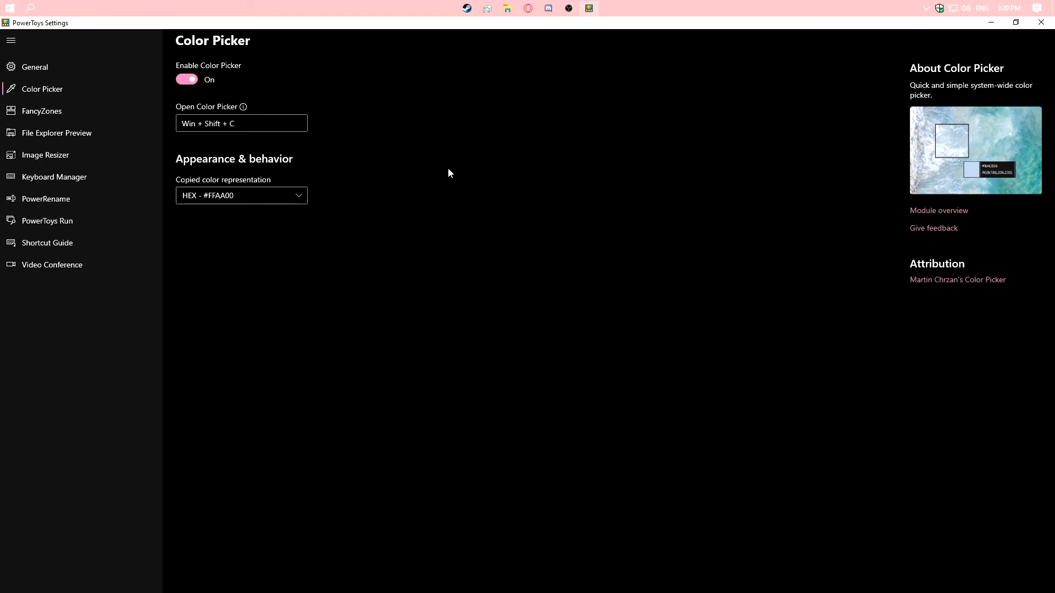
Show the FancyZones settings and snap the PowerToys Settings window into the left zone.
{"action": "left_click", "coordinate": [111, 112]}
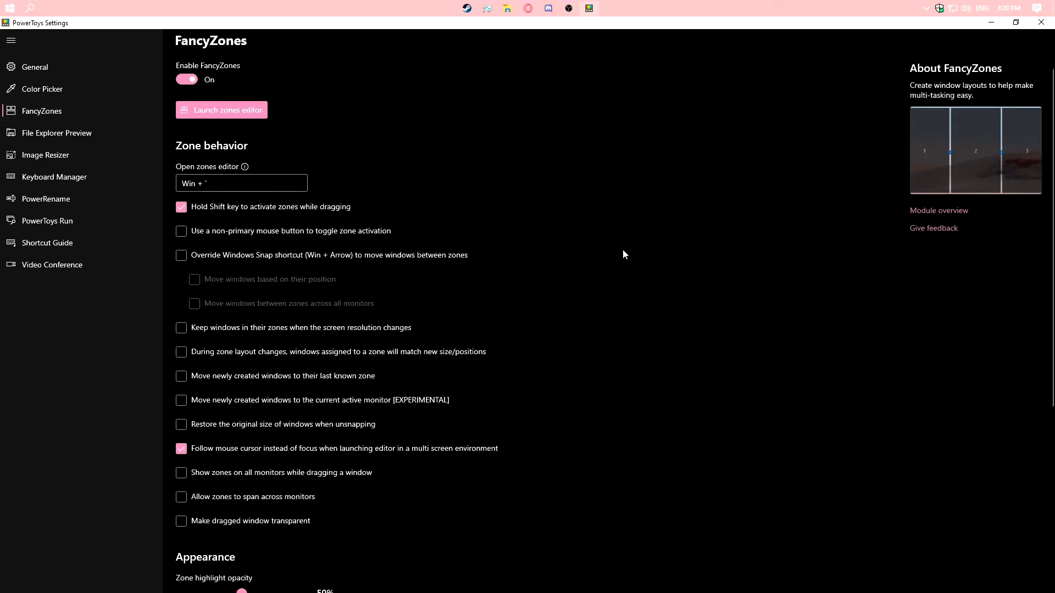
{"action": "left_click_drag", "start_coordinate": [430, 23], "coordinate": [513, 133]}
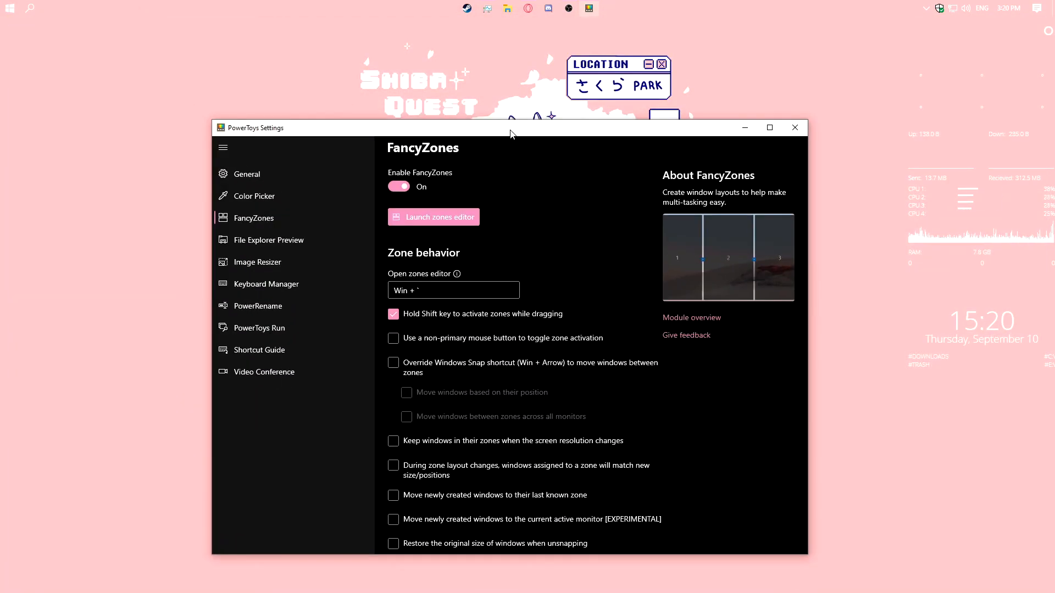
{"action": "left_click", "coordinate": [769, 128]}
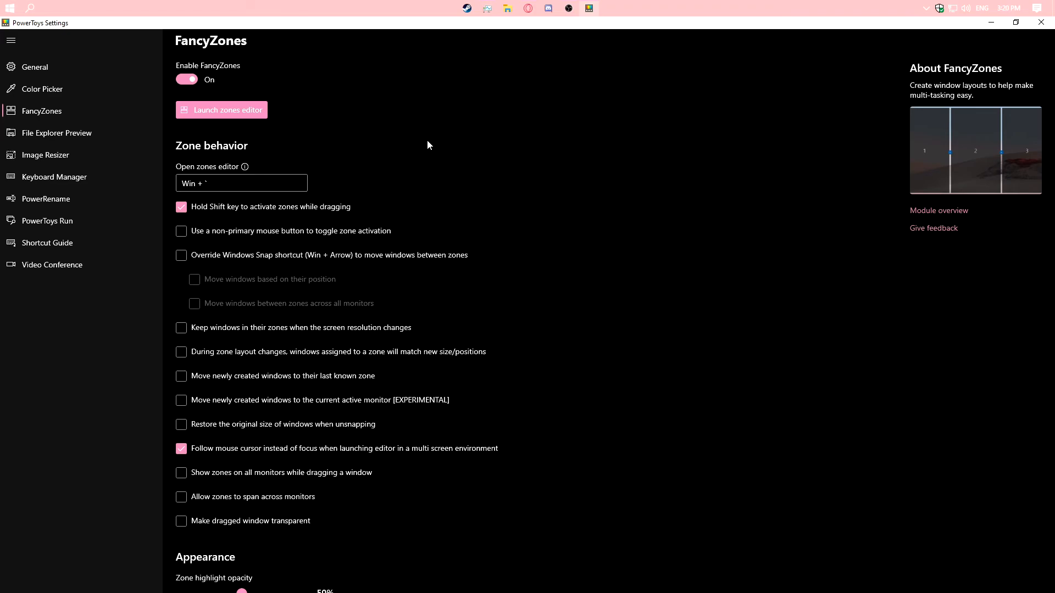
{"action": "left_click_drag", "start_coordinate": [494, 23], "coordinate": [266, 299]}
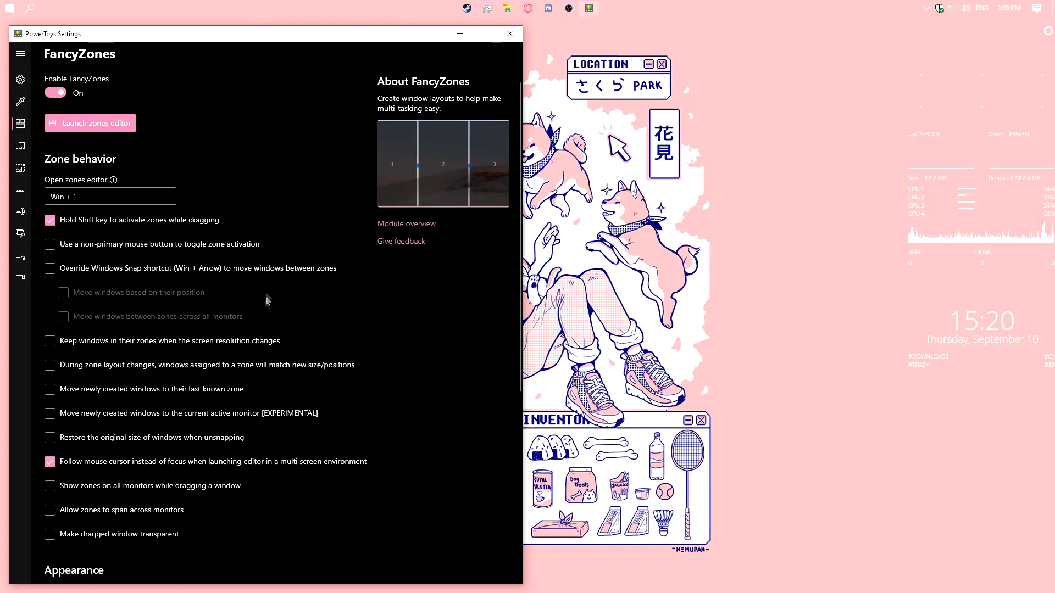
Maximize the PowerToys Settings window and review the FancyZones options and the VideoEditing layout in the zones editor.
{"action": "left_click", "coordinate": [484, 34]}
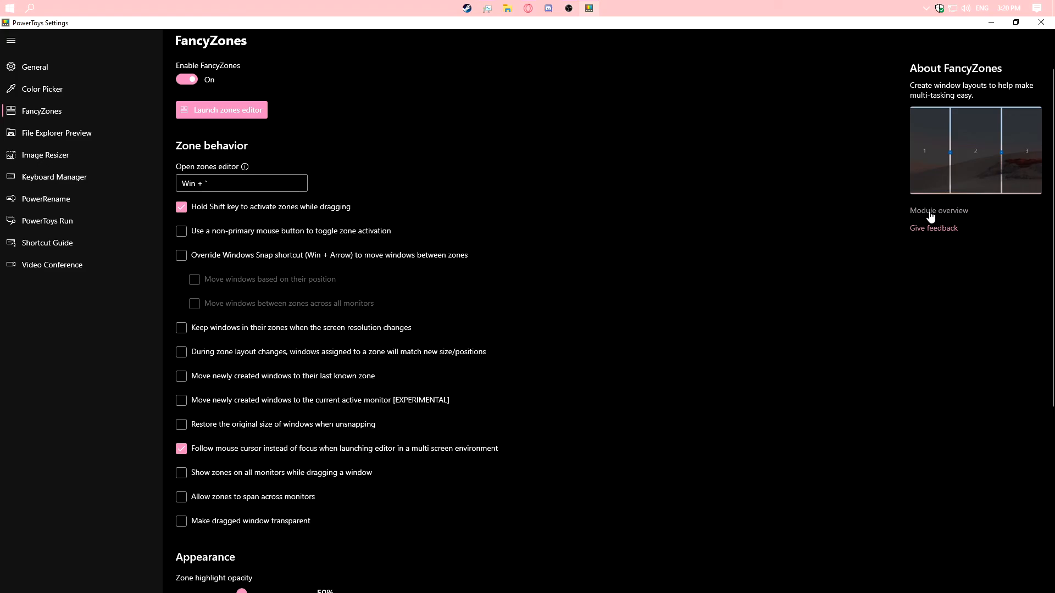
{"action": "scroll", "coordinate": [730, 331], "scroll_direction": "down", "scroll_amount": 5}
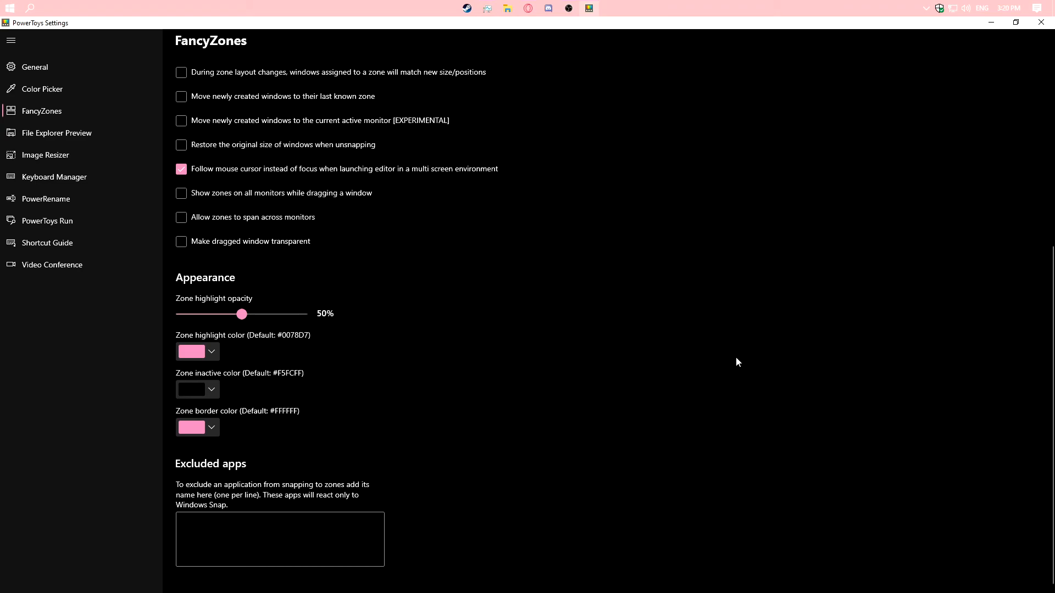
{"action": "scroll", "coordinate": [522, 378], "scroll_direction": "up", "scroll_amount": 5}
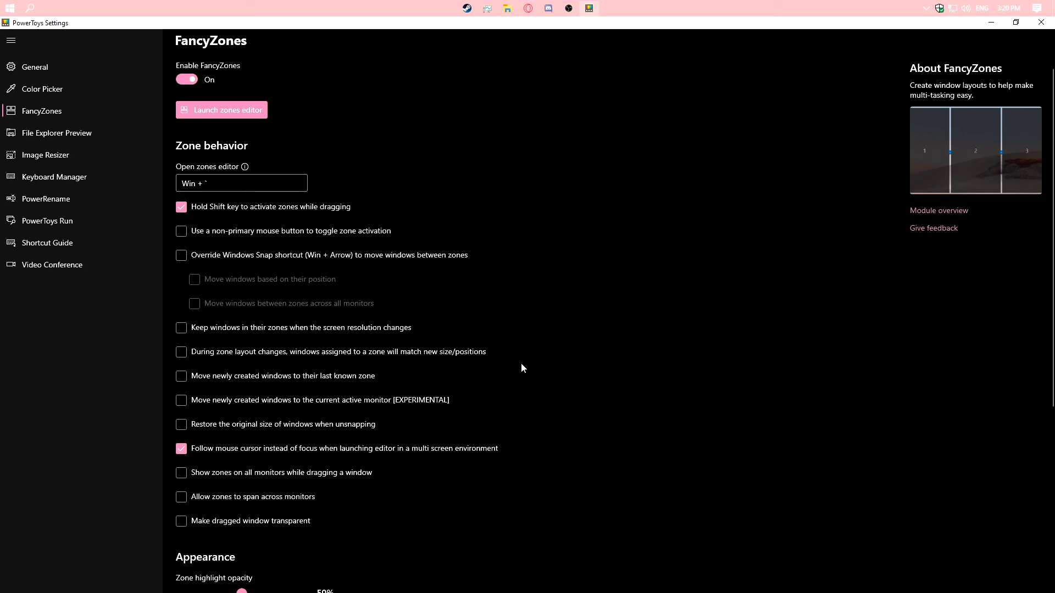
{"action": "left_click", "coordinate": [262, 109]}
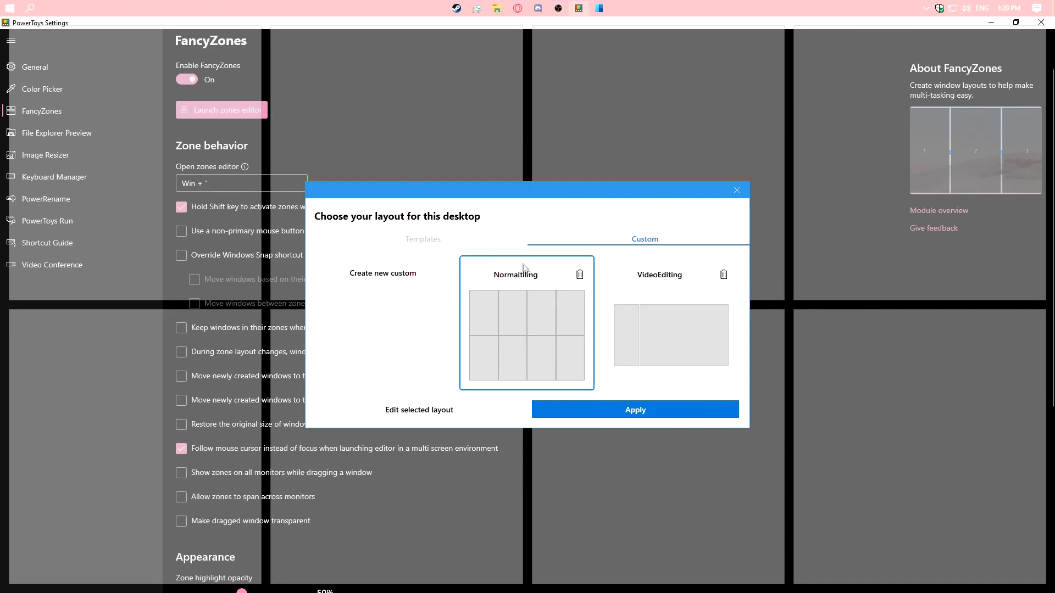
{"action": "left_click", "coordinate": [649, 338]}
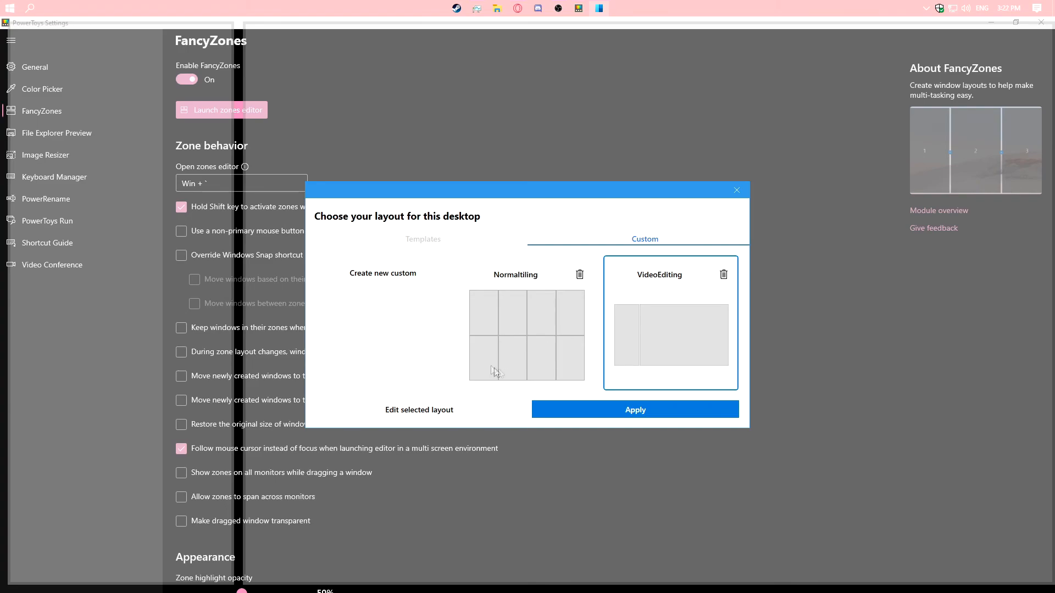
Start a new custom layout with a zone in the upper-left corner and a full-height second zone covering the rest of the width.
{"action": "left_click", "coordinate": [431, 332]}
{"action": "left_click", "coordinate": [435, 412]}
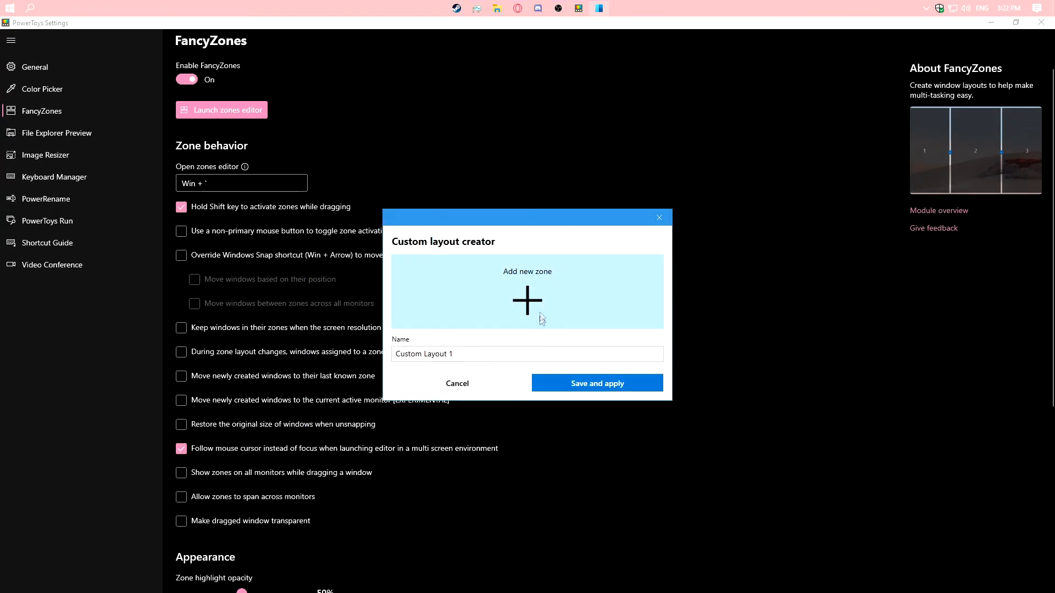
{"action": "left_click", "coordinate": [527, 300]}
{"action": "left_click_drag", "start_coordinate": [321, 172], "coordinate": [265, 117]}
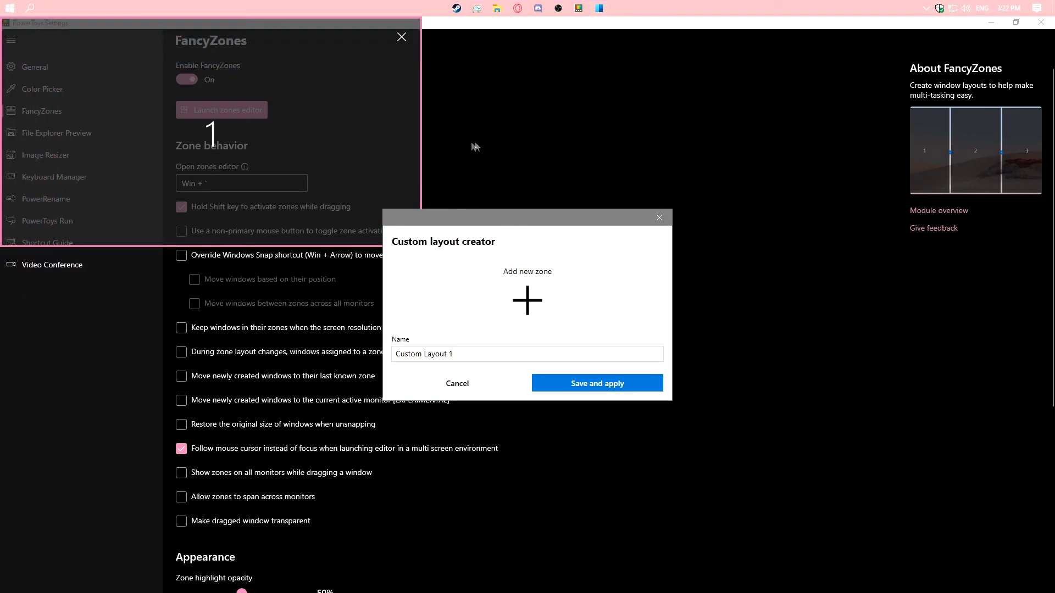
{"action": "left_click_drag", "start_coordinate": [461, 222], "coordinate": [580, 317]}
{"action": "left_click", "coordinate": [612, 404]}
{"action": "left_click_drag", "start_coordinate": [414, 215], "coordinate": [751, 136]}
{"action": "left_click_drag", "start_coordinate": [843, 174], "coordinate": [1053, 173]}
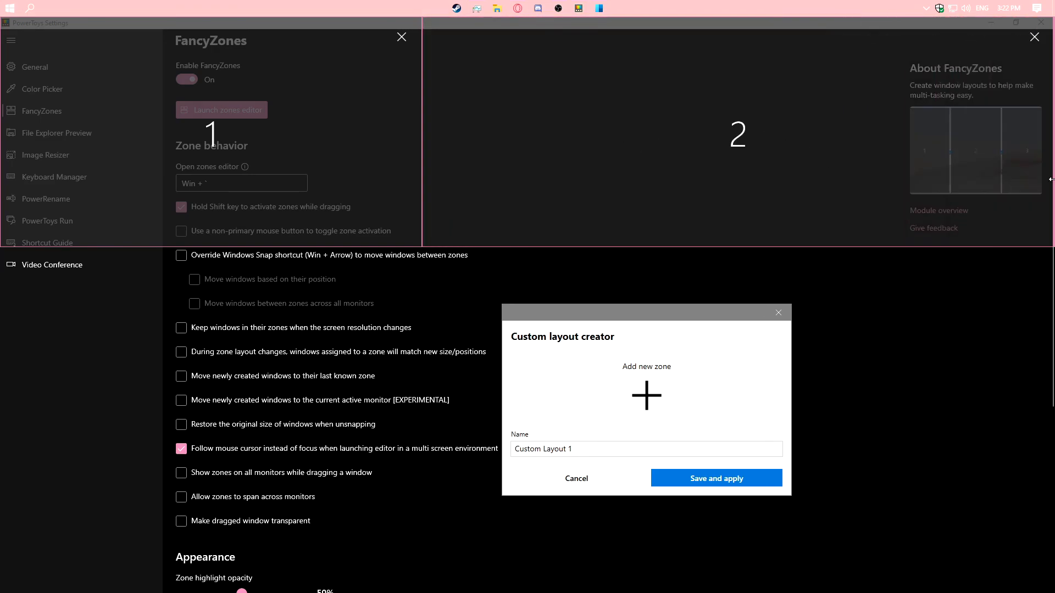
{"action": "left_click_drag", "start_coordinate": [550, 247], "coordinate": [571, 589]}
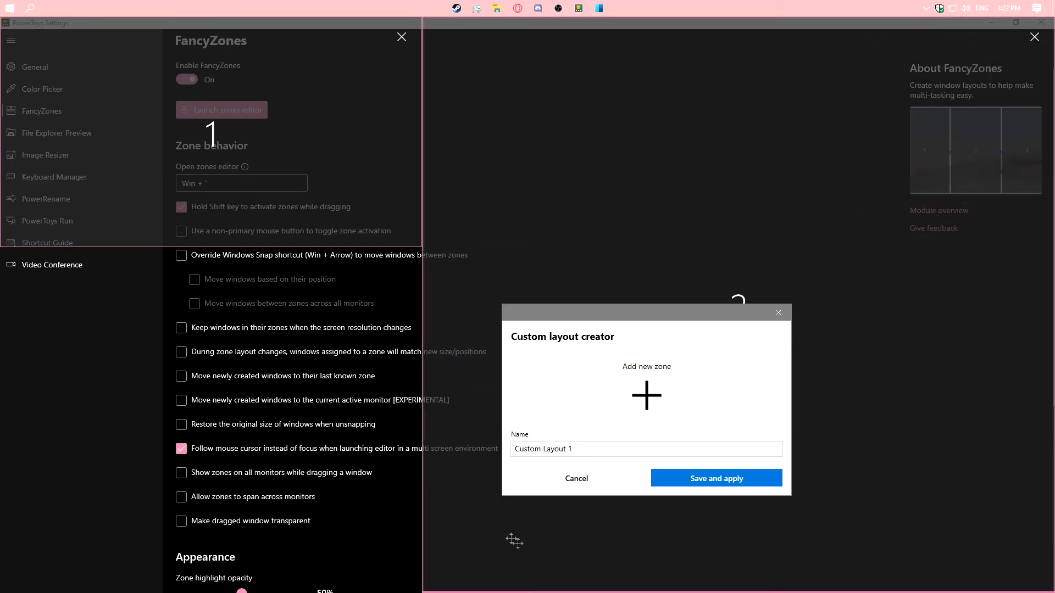
Add two more zones stacked beneath zone 1, shortening the lowest one to fill the remaining height.
{"action": "left_click", "coordinate": [626, 400]}
{"action": "left_click_drag", "start_coordinate": [405, 259], "coordinate": [311, 371]}
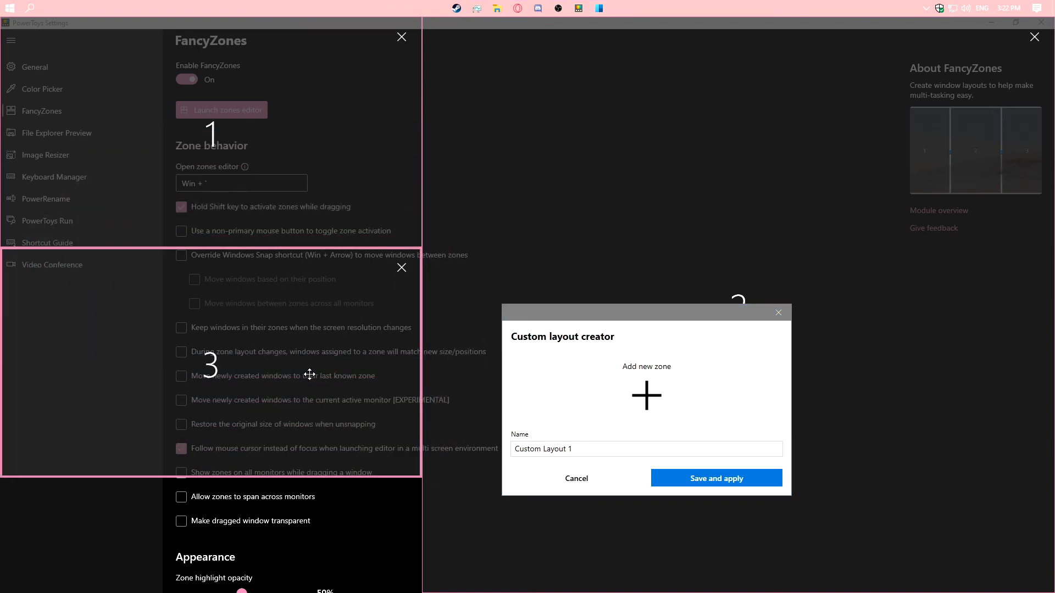
{"action": "left_click", "coordinate": [624, 396]}
{"action": "left_click_drag", "start_coordinate": [393, 333], "coordinate": [278, 553]}
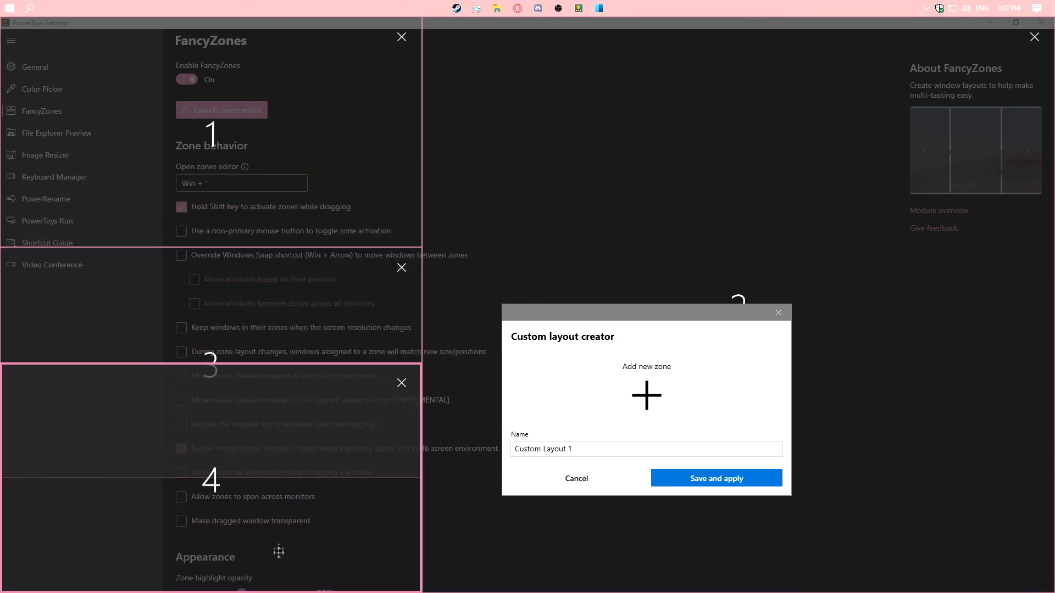
{"action": "left_click_drag", "start_coordinate": [299, 365], "coordinate": [296, 477]}
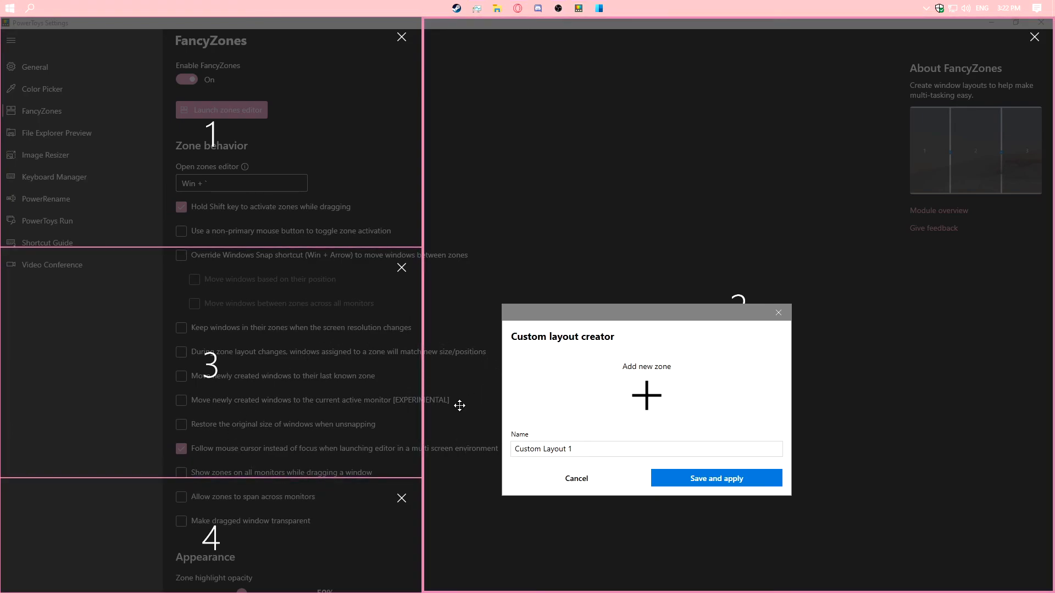
Narrow the three stacked zones and adjust zone 2 to leave a small gap between them, and discard the layout.
{"action": "left_click_drag", "start_coordinate": [423, 356], "coordinate": [468, 362]}
{"action": "left_click_drag", "start_coordinate": [420, 226], "coordinate": [403, 225]}
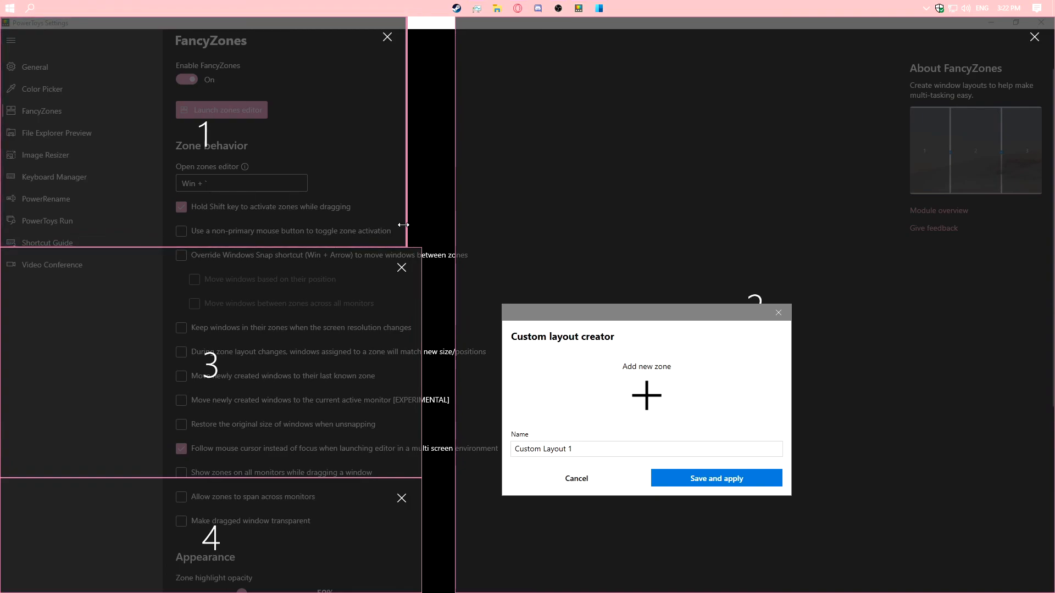
{"action": "left_click_drag", "start_coordinate": [421, 261], "coordinate": [407, 263]}
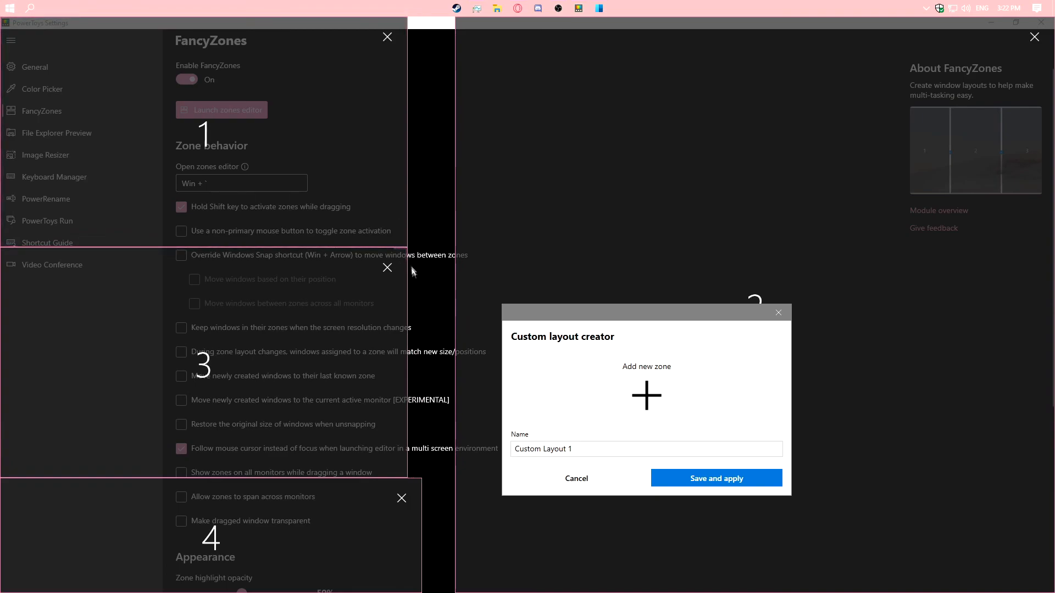
{"action": "left_click_drag", "start_coordinate": [422, 482], "coordinate": [407, 482]}
{"action": "left_click_drag", "start_coordinate": [459, 434], "coordinate": [437, 429]}
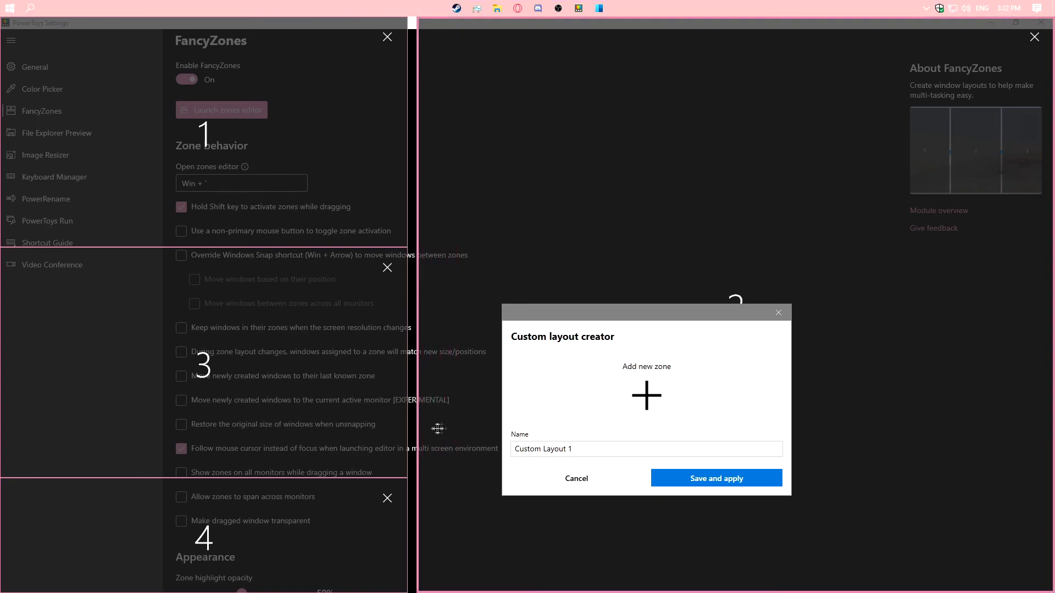
{"action": "left_click", "coordinate": [577, 479]}
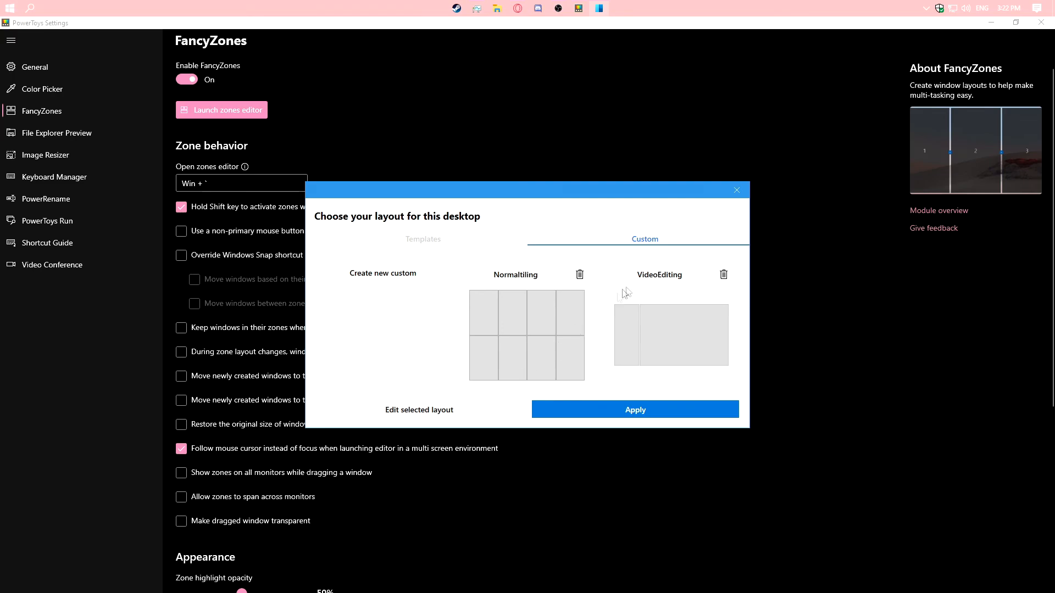
{"action": "left_click", "coordinate": [738, 193]}
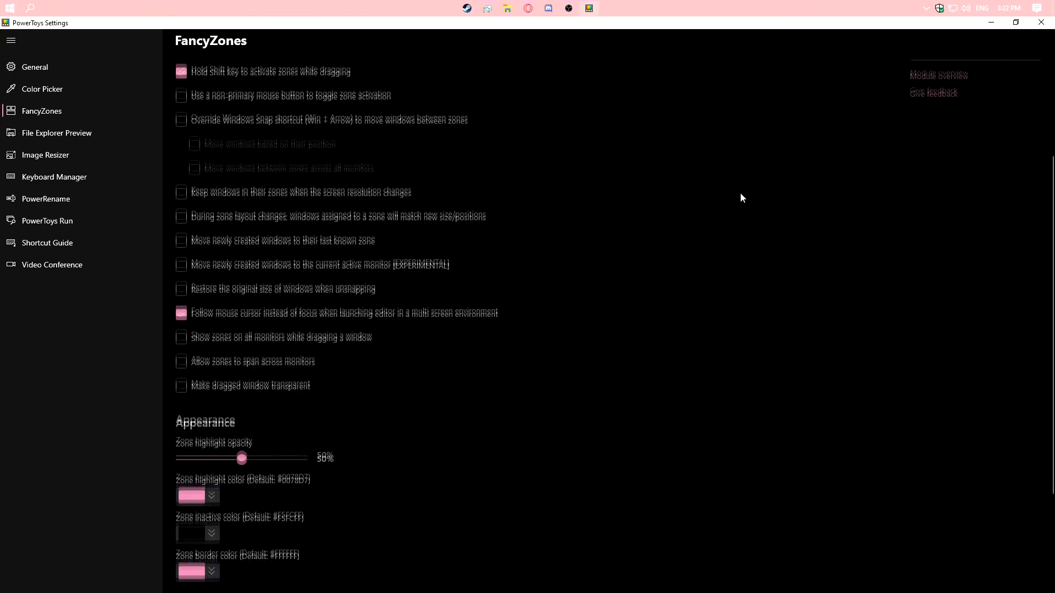
Show the File Explorer Preview, Image Resizer, Keyboard Manager, PowerRename and PowerToys Run settings in turn.
{"action": "left_click", "coordinate": [98, 133]}
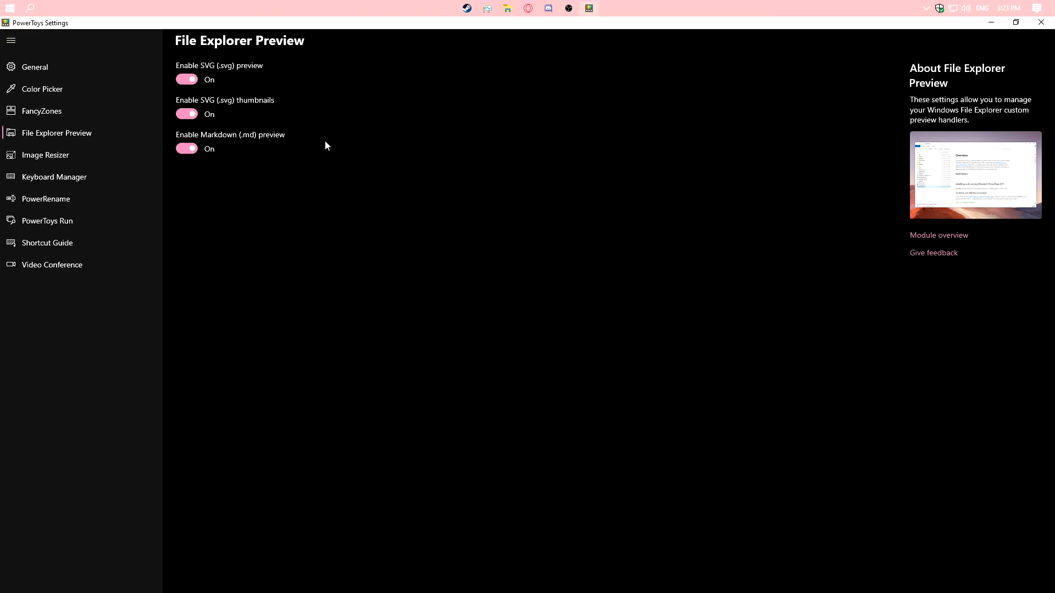
{"action": "left_click", "coordinate": [106, 151]}
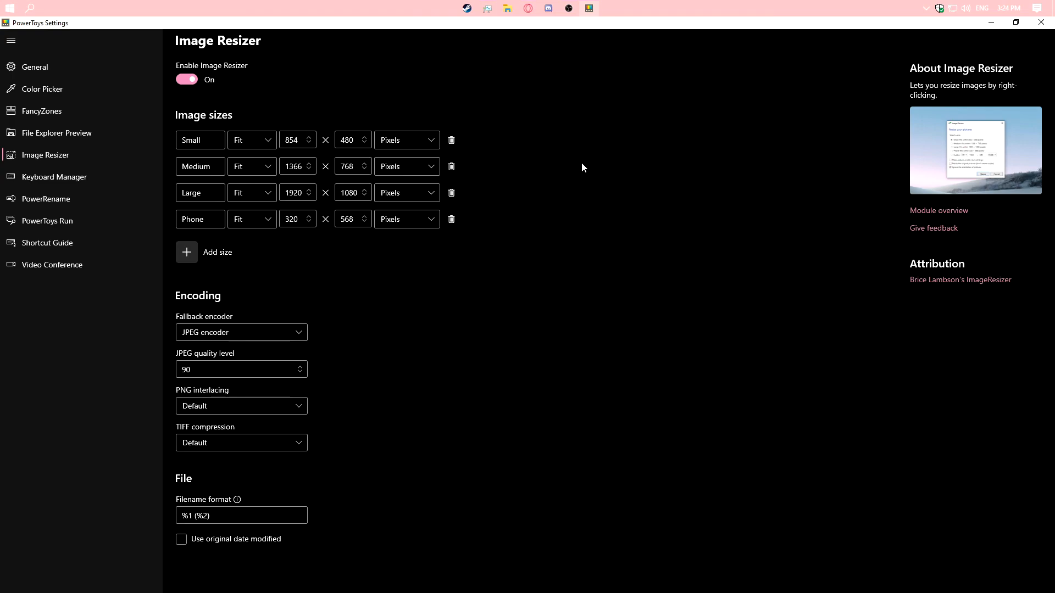
{"action": "left_click", "coordinate": [84, 174]}
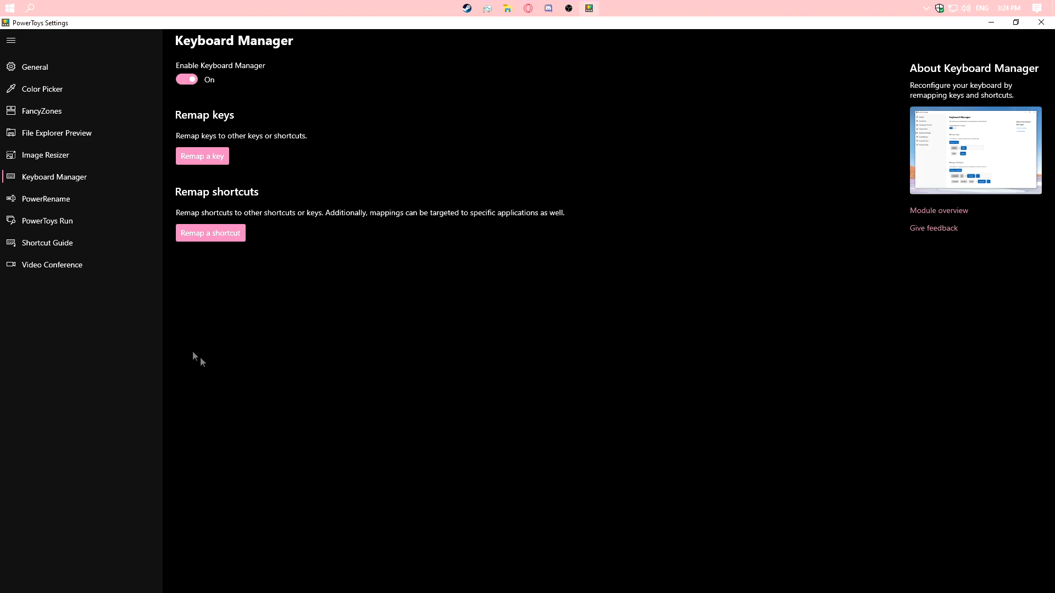
{"action": "left_click", "coordinate": [70, 204]}
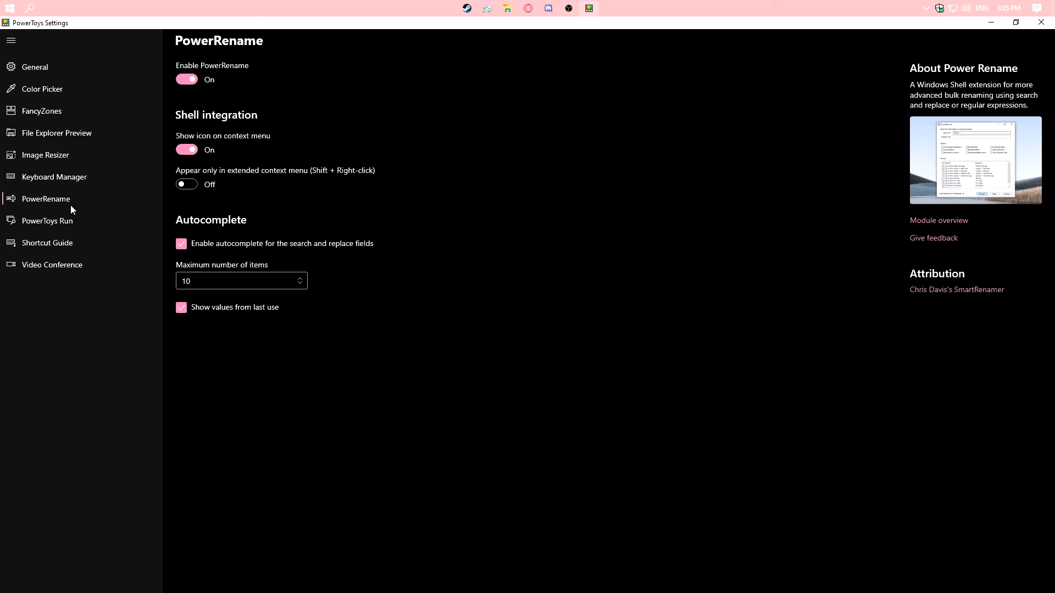
{"action": "left_click", "coordinate": [91, 221]}
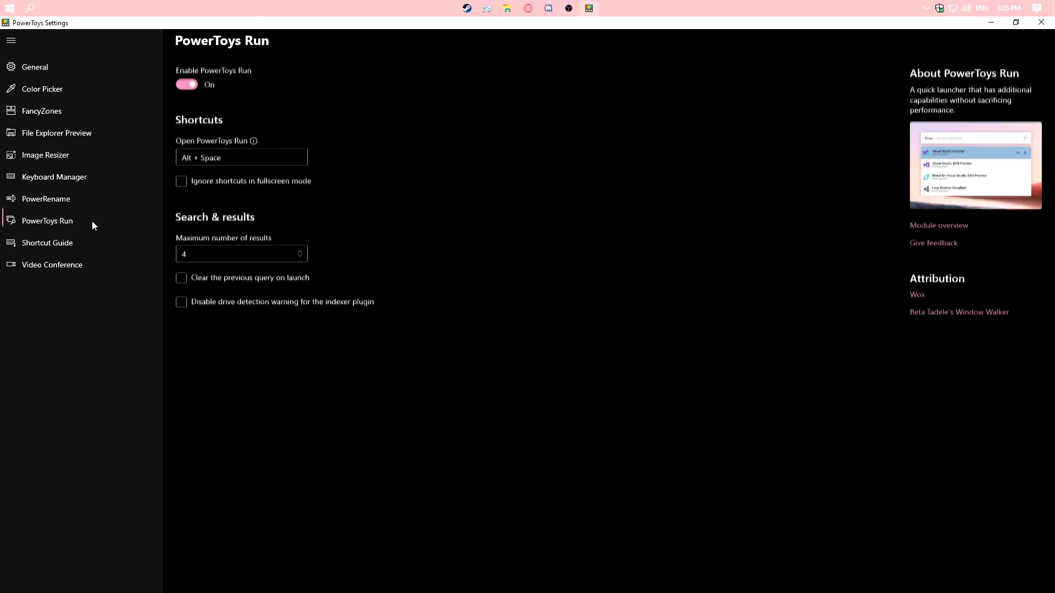
Open the PowerToys Run launcher, search for "crysis", and clear the query.
{"action": "key", "text": "alt+space"}
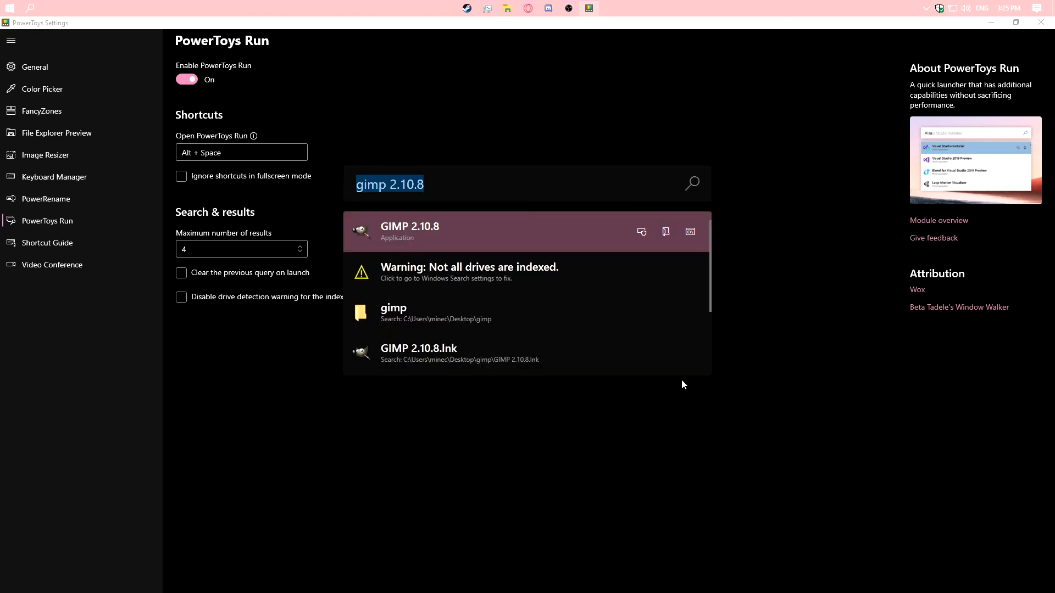
{"action": "key", "text": "BackSpace"}
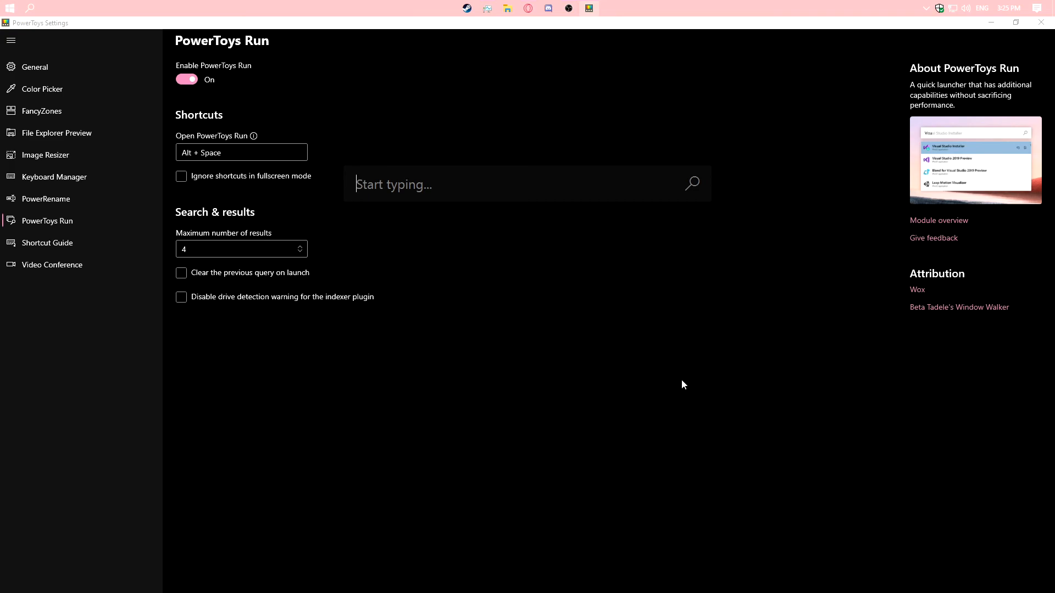
{"action": "type", "text": "crysis"}
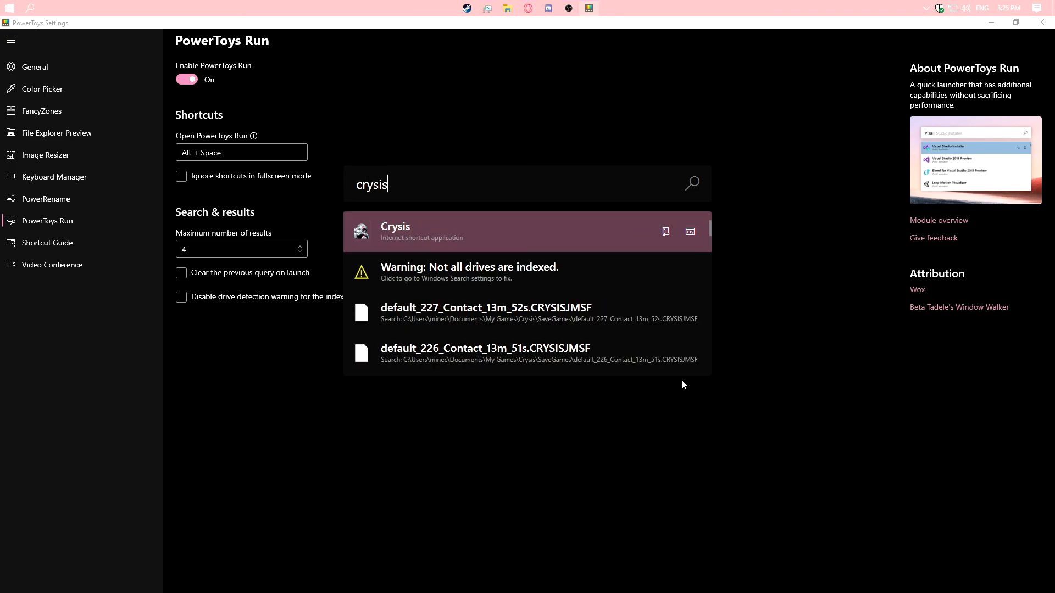
{"action": "key", "text": "BackSpace"}
{"action": "key", "text": "BackSpace"}
{"action": "key", "text": "BackSpace"}
{"action": "key", "text": "BackSpace"}
{"action": "key", "text": "BackSpace"}
{"action": "key", "text": "BackSpace"}
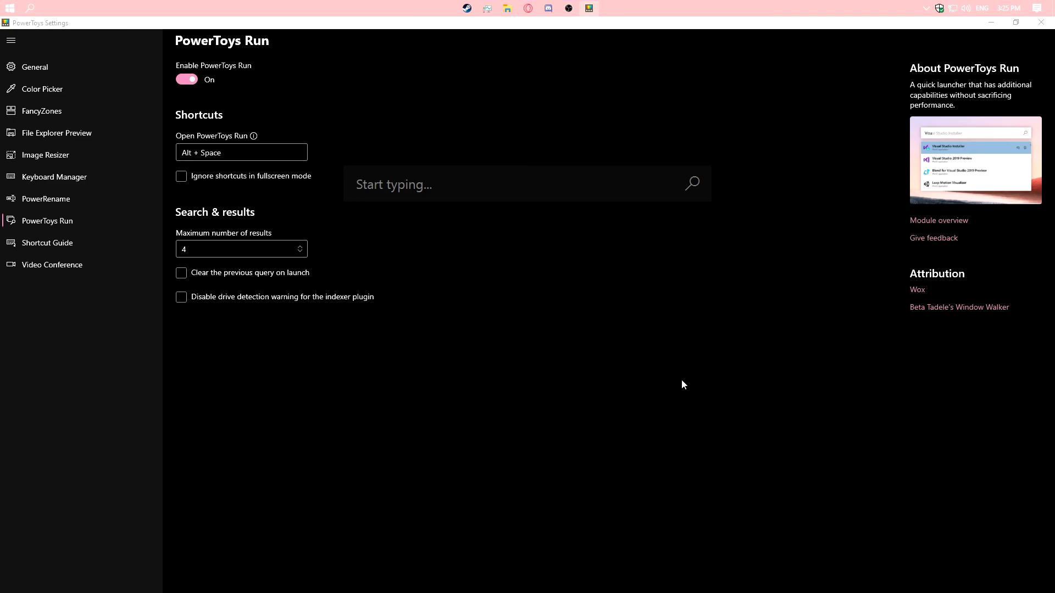
Search PowerToys Run for "gmo" and clear the query.
{"action": "type", "text": "gar"}
{"action": "key", "text": "BackSpace"}
{"action": "key", "text": "BackSpace"}
{"action": "type", "text": "mo"}
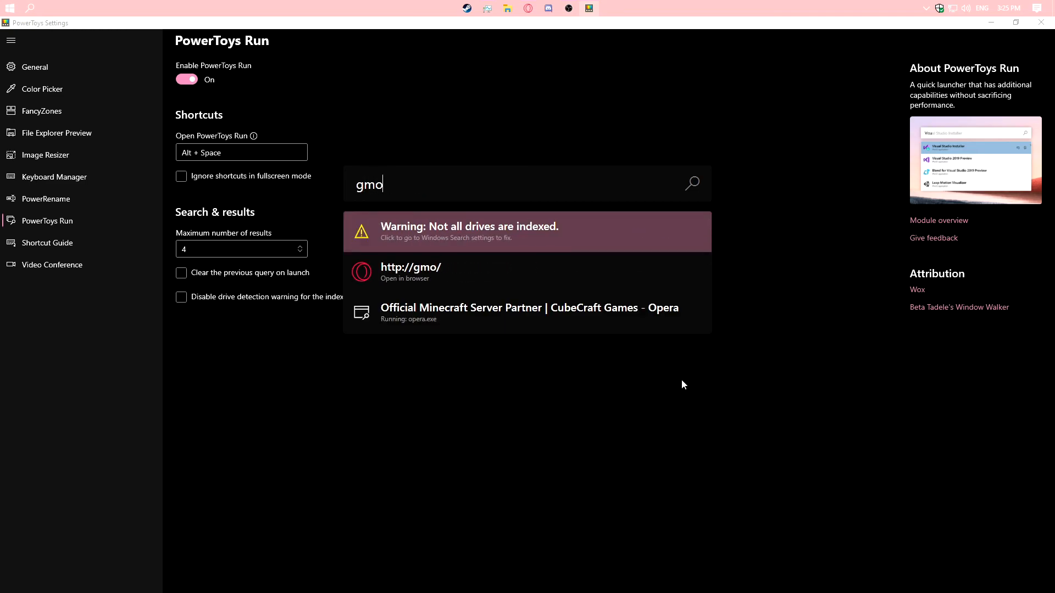
{"action": "key", "text": "BackSpace"}
{"action": "key", "text": "BackSpace"}
{"action": "key", "text": "BackSpace"}
Search PowerToys Run for "half" and browse up and down through the Half-Life results.
{"action": "type", "text": "half"}
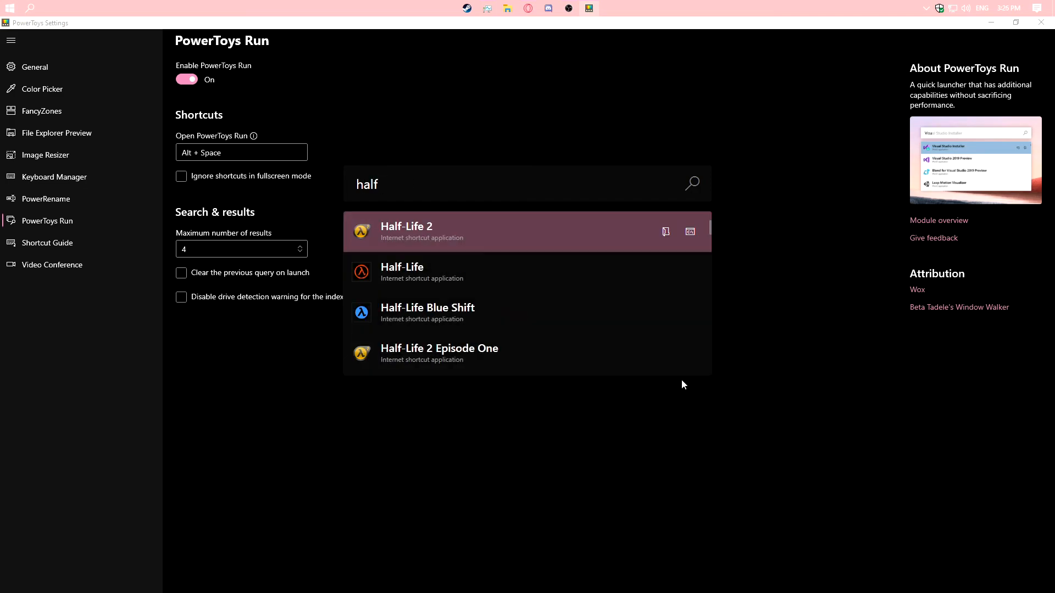
{"action": "key", "text": "Down"}
{"action": "key", "text": "Down"}
{"action": "key", "text": "Down"}
{"action": "key", "text": "Down"}
{"action": "key", "text": "Down"}
{"action": "key", "text": "Down"}
{"action": "key", "text": "Down"}
{"action": "key", "text": "Down"}
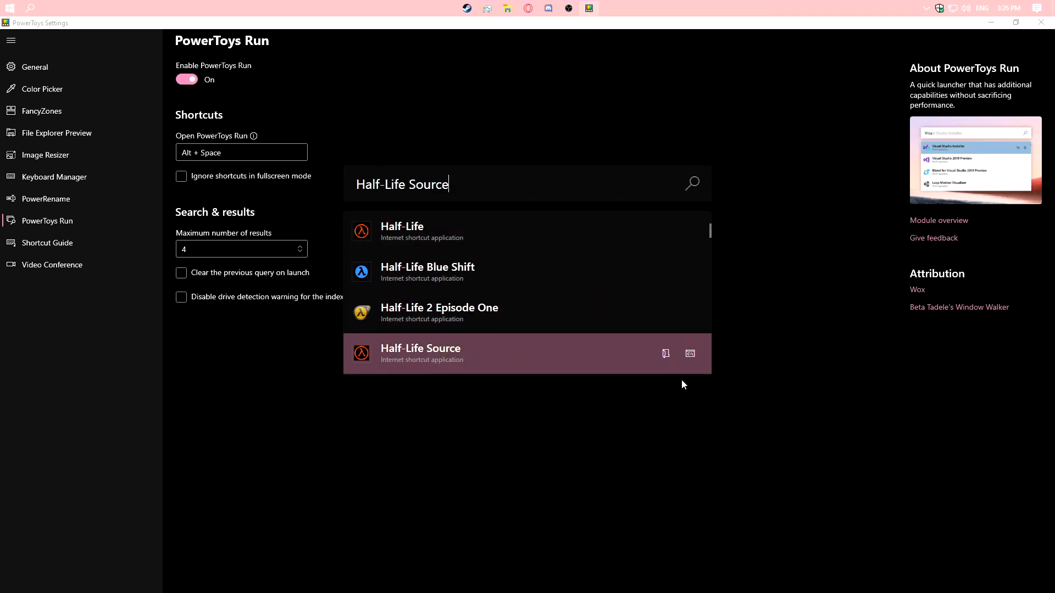
{"action": "key", "text": "Up"}
{"action": "key", "text": "Up"}
{"action": "key", "text": "Up"}
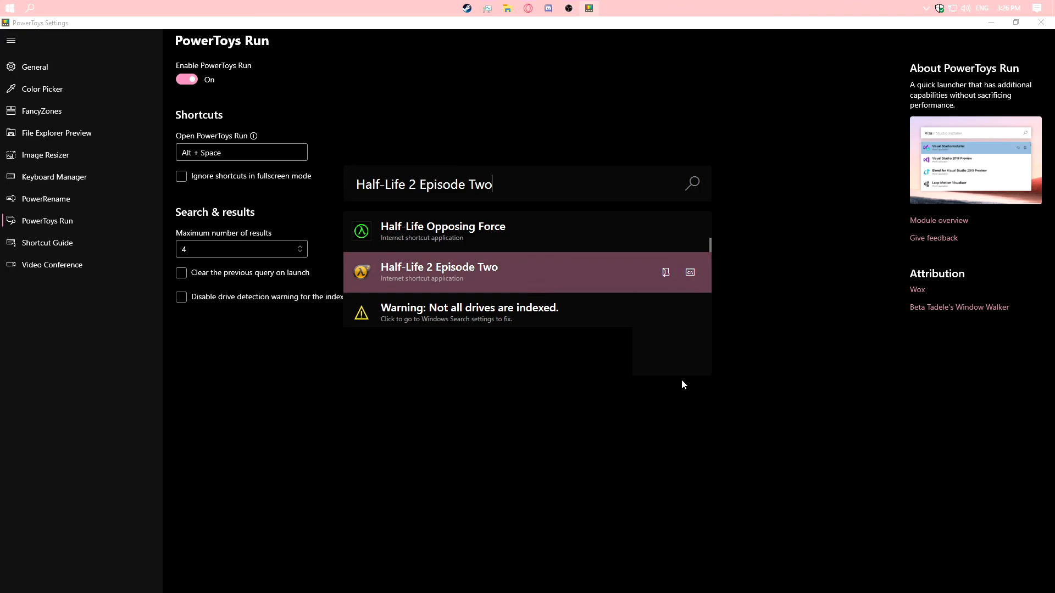
{"action": "key", "text": "Up"}
{"action": "key", "text": "Up"}
{"action": "key", "text": "Up"}
{"action": "key", "text": "Up"}
{"action": "key", "text": "Up"}
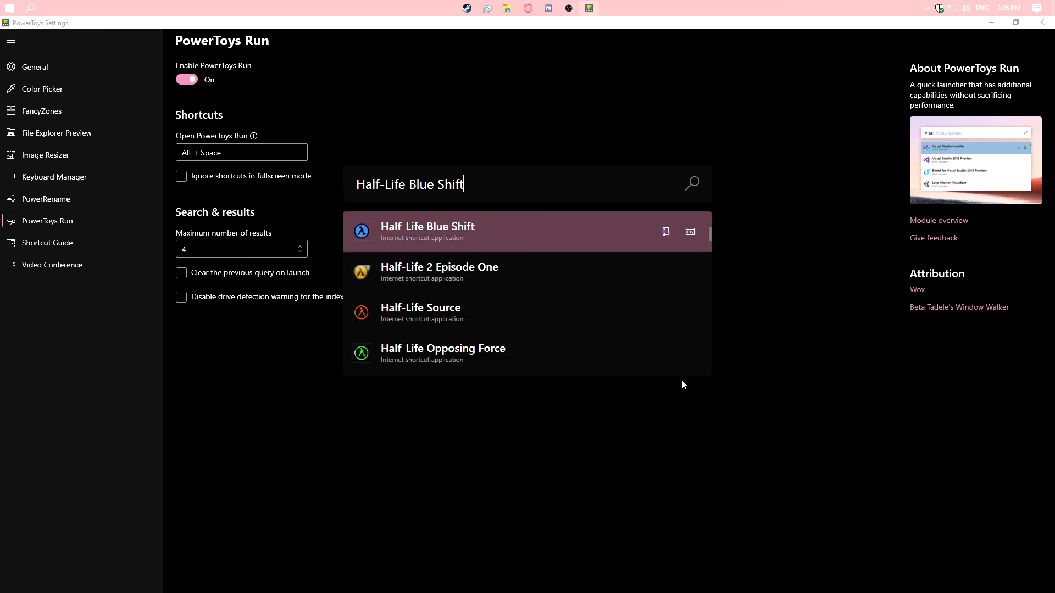
Replace the query with a fresh search for "half" and launch Half-Life from the results.
{"action": "key", "text": "BackSpace"}
{"action": "key", "text": "BackSpace"}
{"action": "key", "text": "BackSpace"}
{"action": "key", "text": "BackSpace"}
{"action": "key", "text": "BackSpace"}
{"action": "key", "text": "BackSpace"}
{"action": "key", "text": "BackSpace"}
{"action": "key", "text": "BackSpace"}
{"action": "key", "text": "BackSpace"}
{"action": "key", "text": "BackSpace"}
{"action": "key", "text": "BackSpace"}
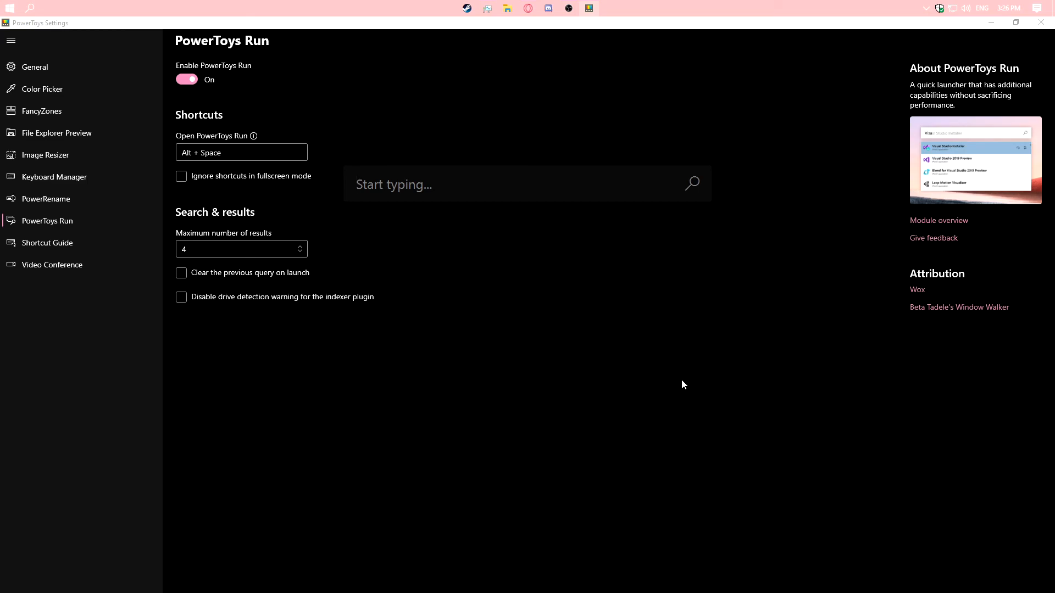
{"action": "type", "text": "half"}
{"action": "key", "text": "Down"}
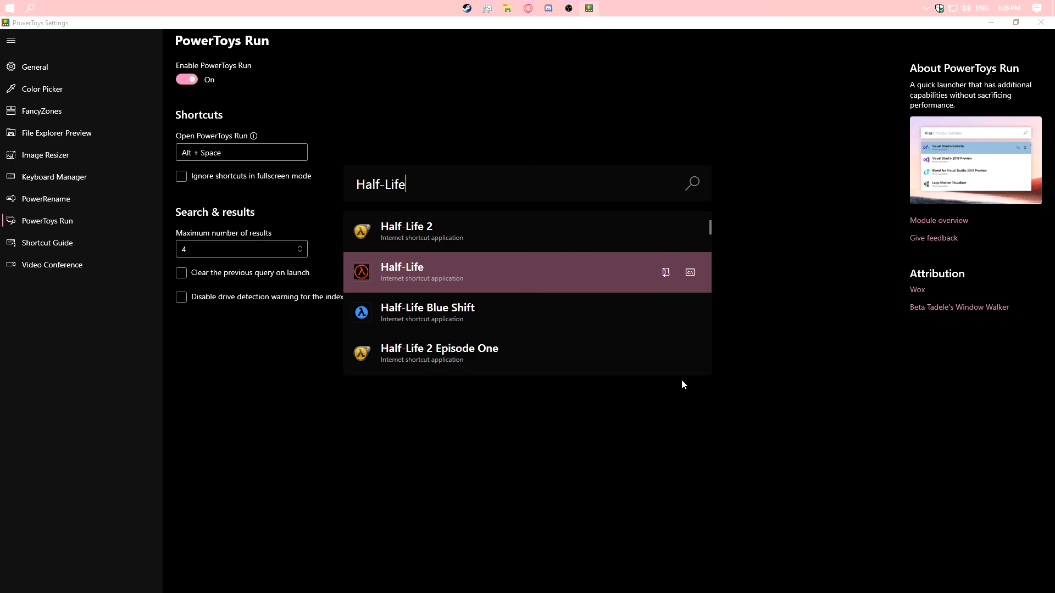
{"action": "key", "text": "Return"}
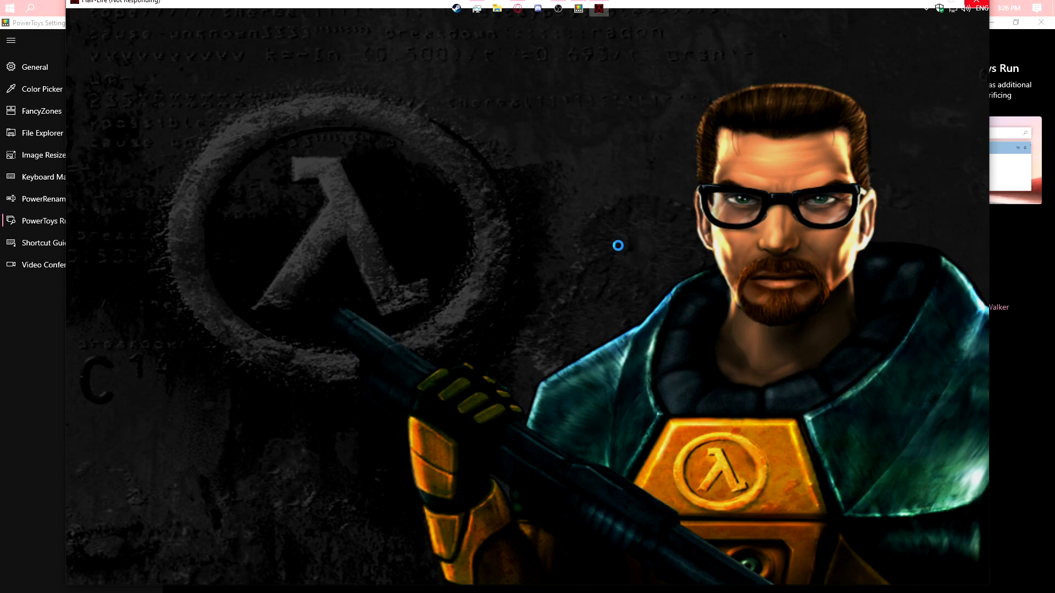
Quit Half-Life from its main menu and confirm stopping the game.
{"action": "left_click", "coordinate": [87, 547]}
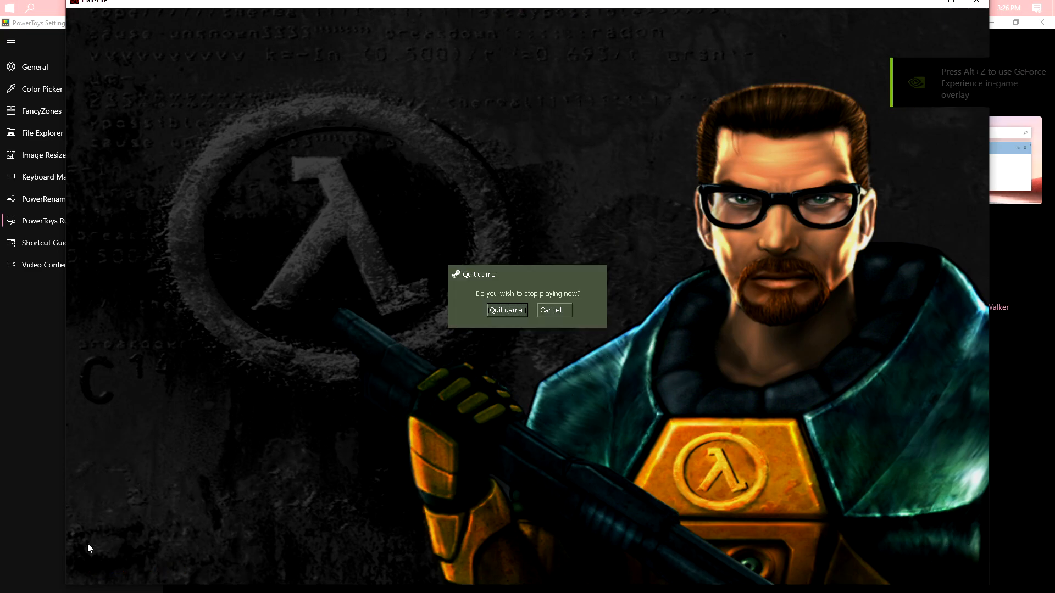
{"action": "left_click", "coordinate": [497, 312]}
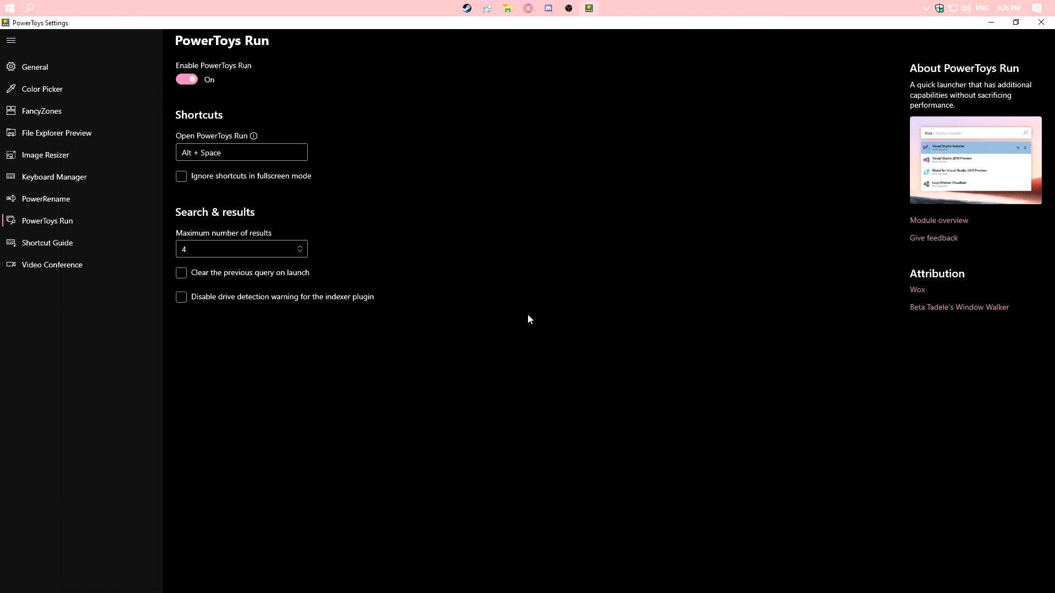
Open the Shortcut Guide settings and display the overlay of Windows key shortcuts.
{"action": "left_click", "coordinate": [138, 245]}
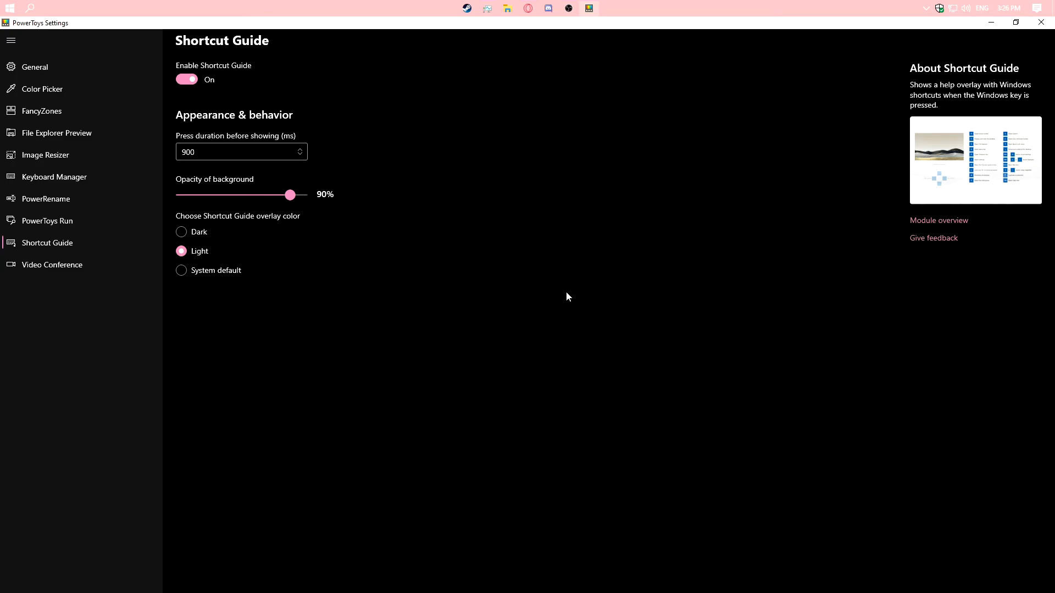
{"action": "key", "text": "super"}
{"action": "key", "text": "super"}
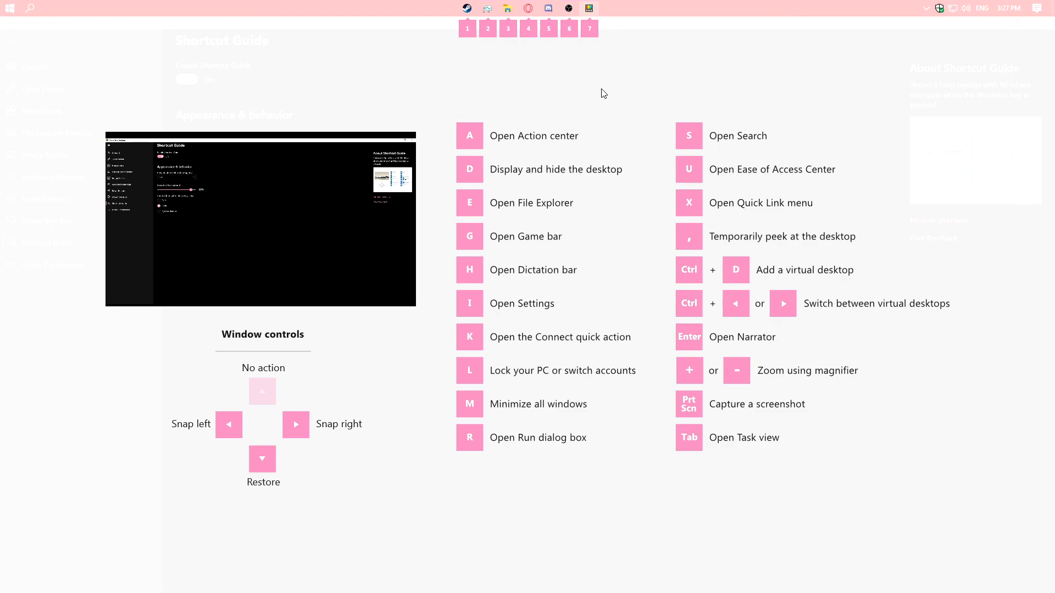
Switch to OBS Studio using its numbered taskbar shortcut from the overlay, and minimize its window again.
{"action": "key", "text": "super+6"}
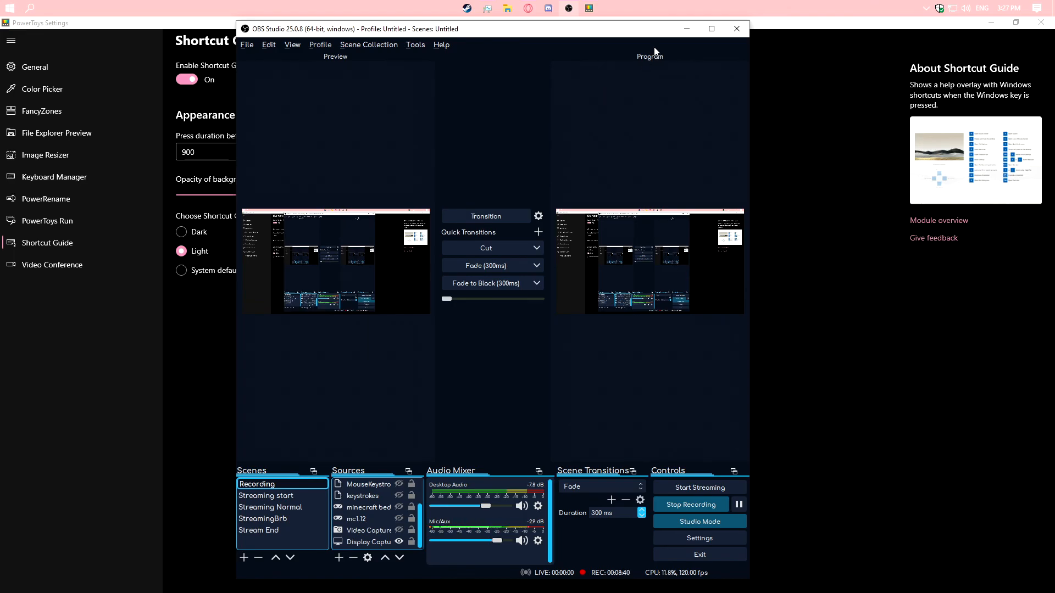
{"action": "left_click", "coordinate": [689, 23]}
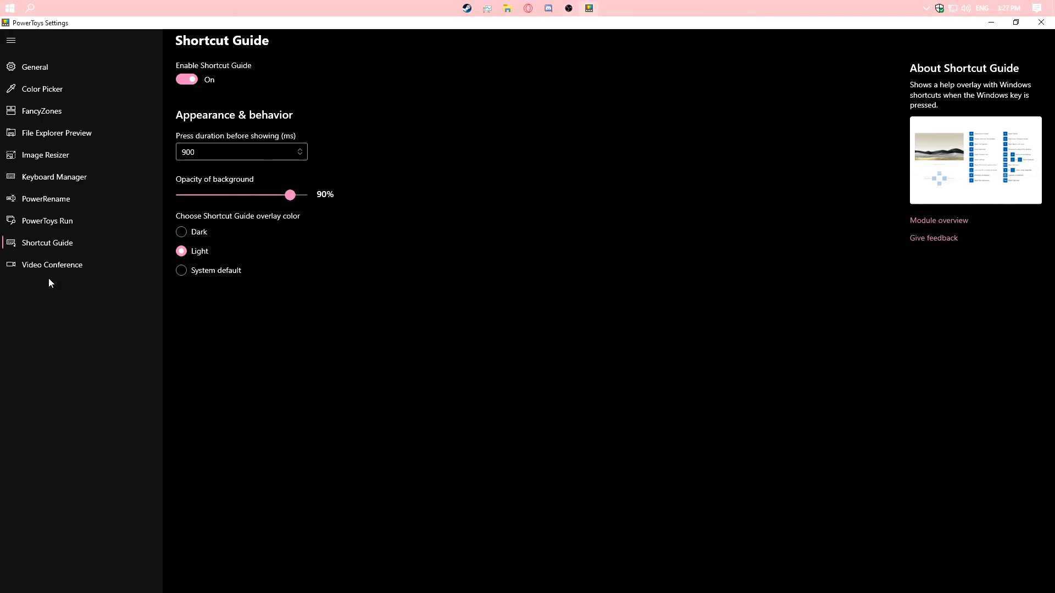
Show the Video Conference settings and place the PowerToys Settings window in the left zone and OBS Studio in the right zone.
{"action": "left_click", "coordinate": [35, 268]}
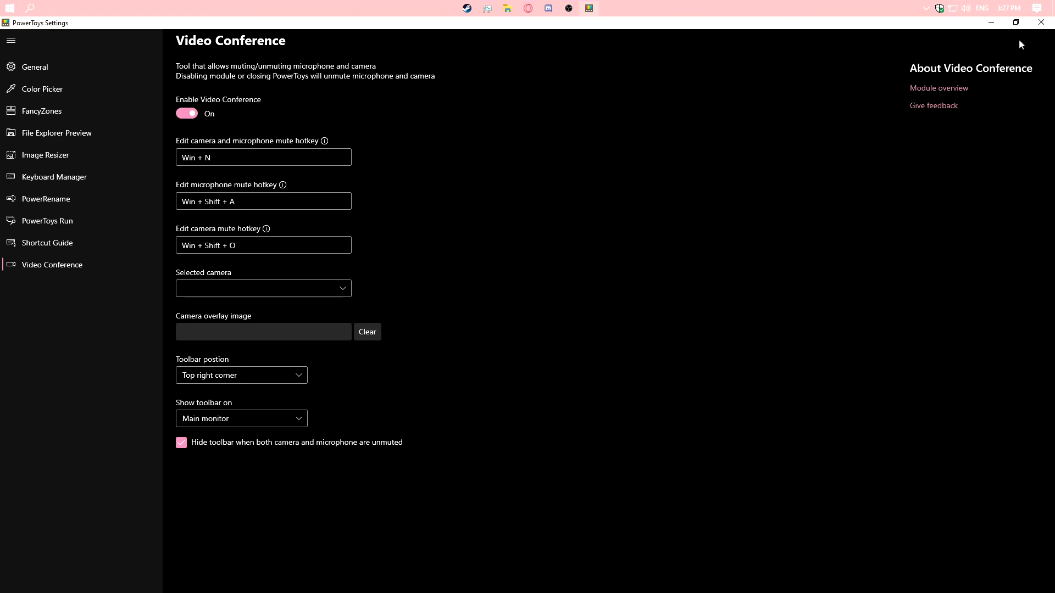
{"action": "left_click_drag", "start_coordinate": [694, 24], "coordinate": [271, 303]}
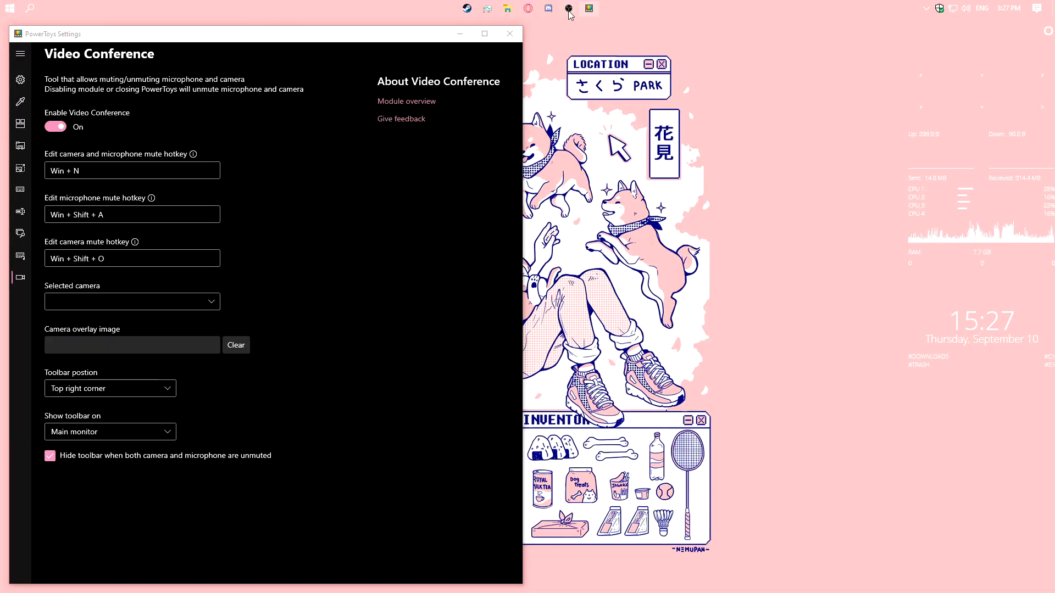
{"action": "left_click", "coordinate": [569, 8]}
{"action": "left_click_drag", "start_coordinate": [465, 33], "coordinate": [791, 308]}
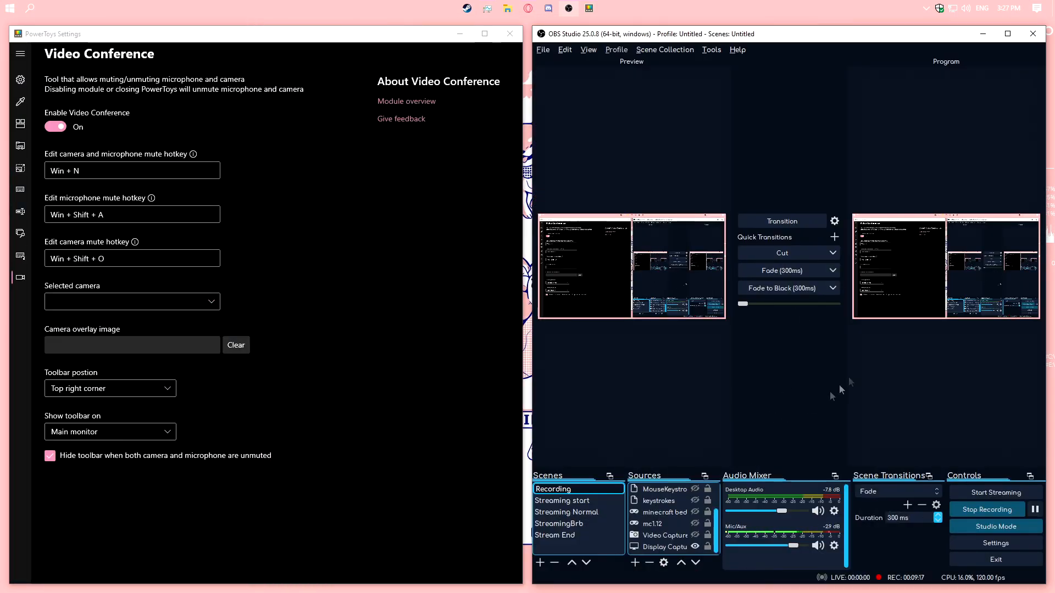